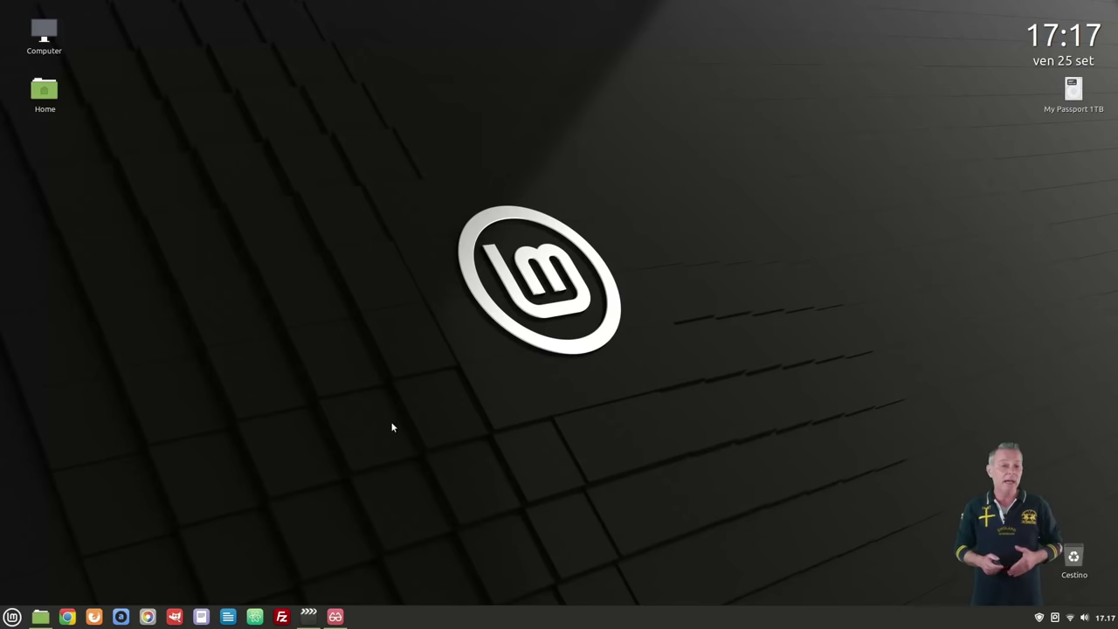
Launch the Software Manager from the desktop's favourite applications
{"action": "left_click", "coordinate": [12, 617]}
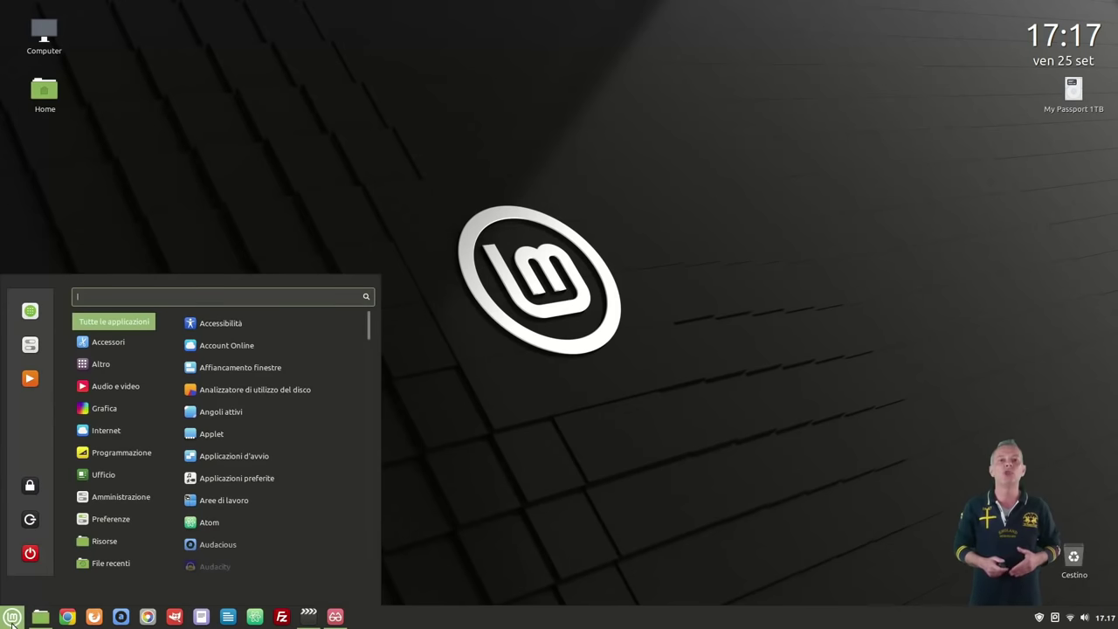
{"action": "left_click", "coordinate": [30, 311]}
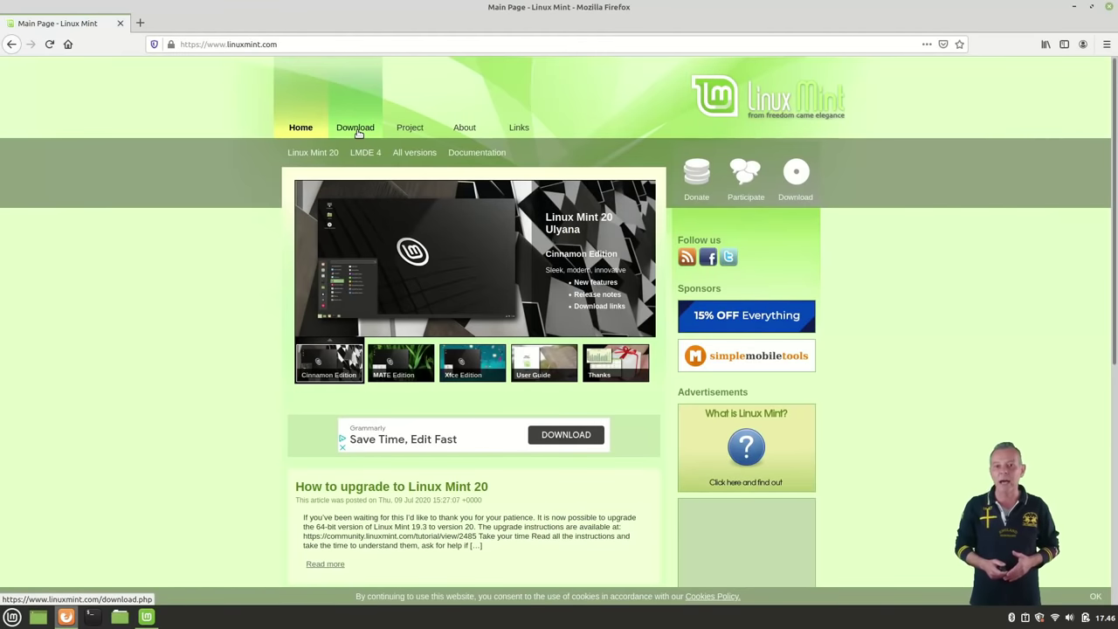
Go to the Linux Mint 20 download page and choose the Cinnamon edition
{"action": "left_click", "coordinate": [355, 128]}
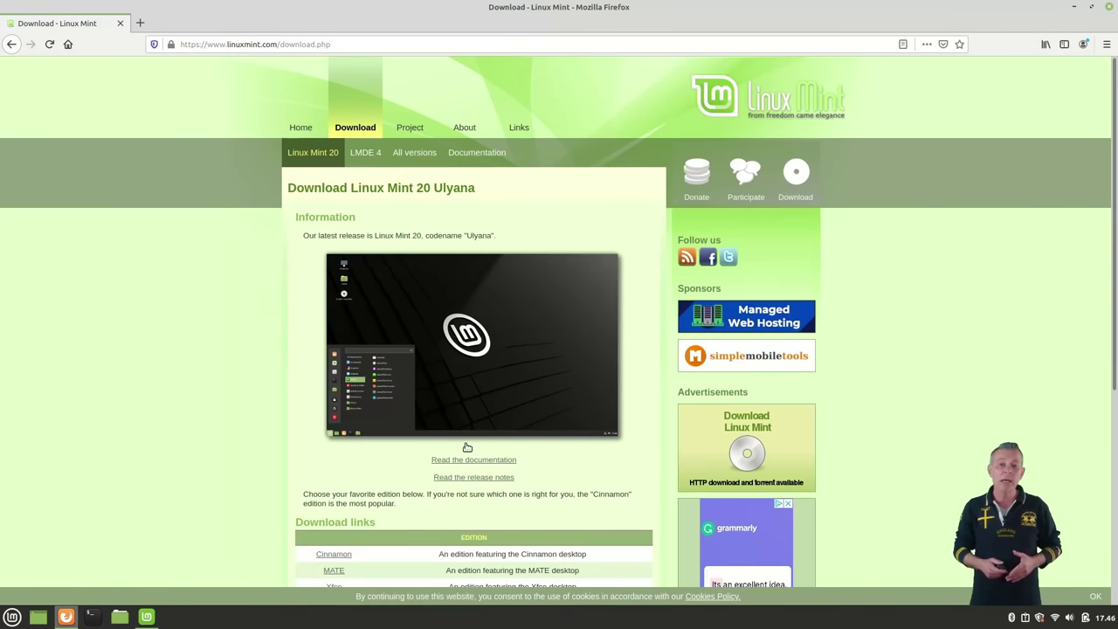
{"action": "left_click", "coordinate": [333, 555]}
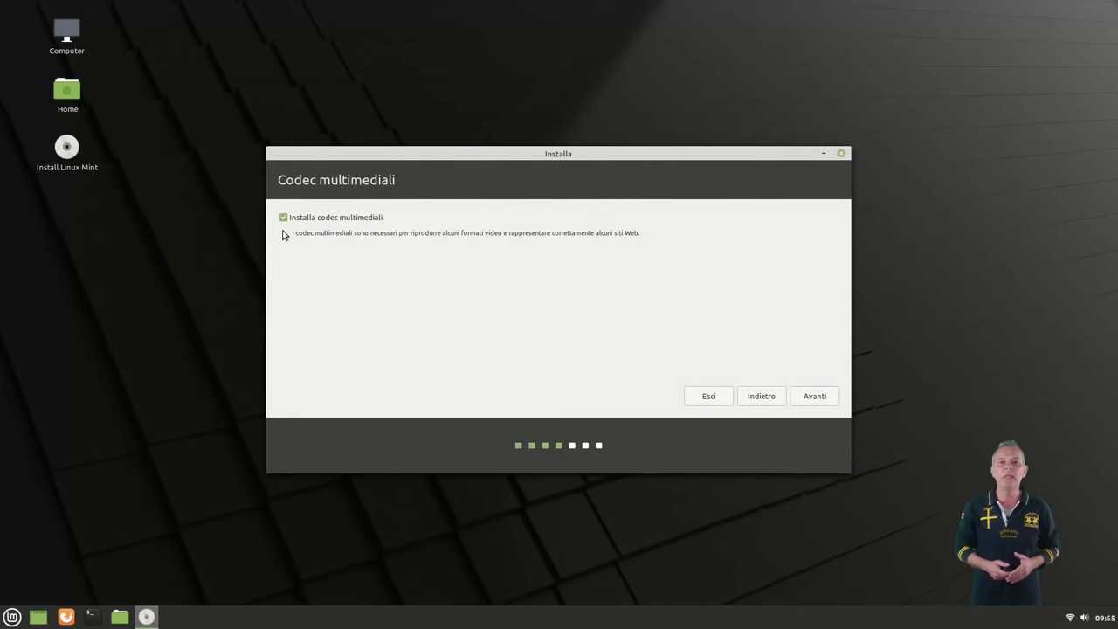
Continue the Linux Mint installation with the multimedia codecs option enabled
{"action": "left_click", "coordinate": [814, 397]}
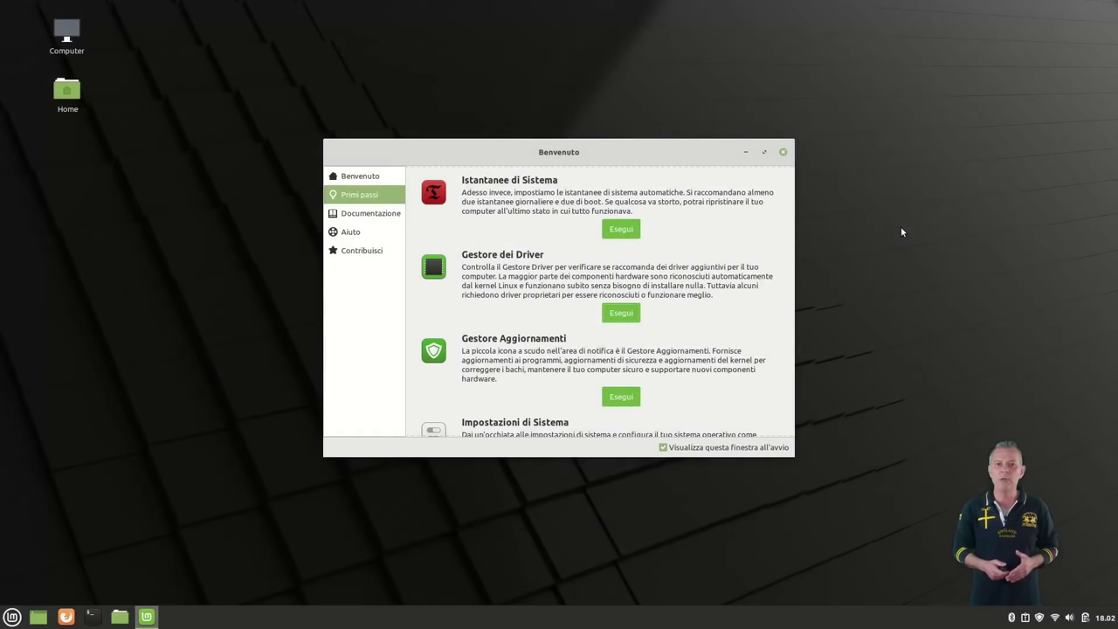
Run the Driver Manager from the first steps, select the recommended nvidia-driver-440 and apply the change
{"action": "left_click", "coordinate": [623, 315]}
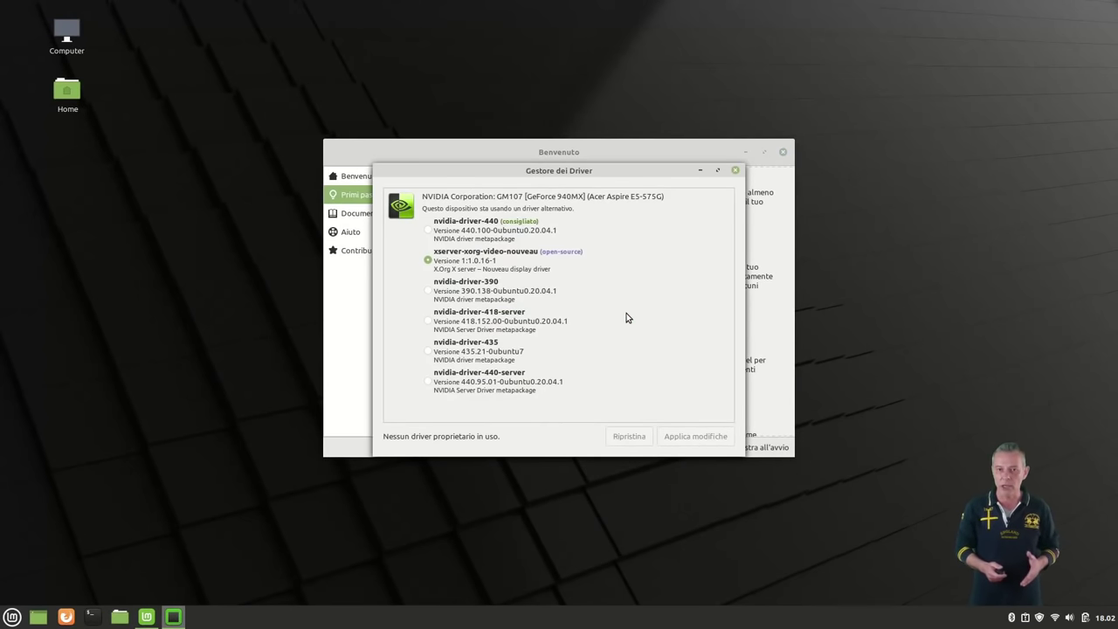
{"action": "left_click", "coordinate": [428, 231]}
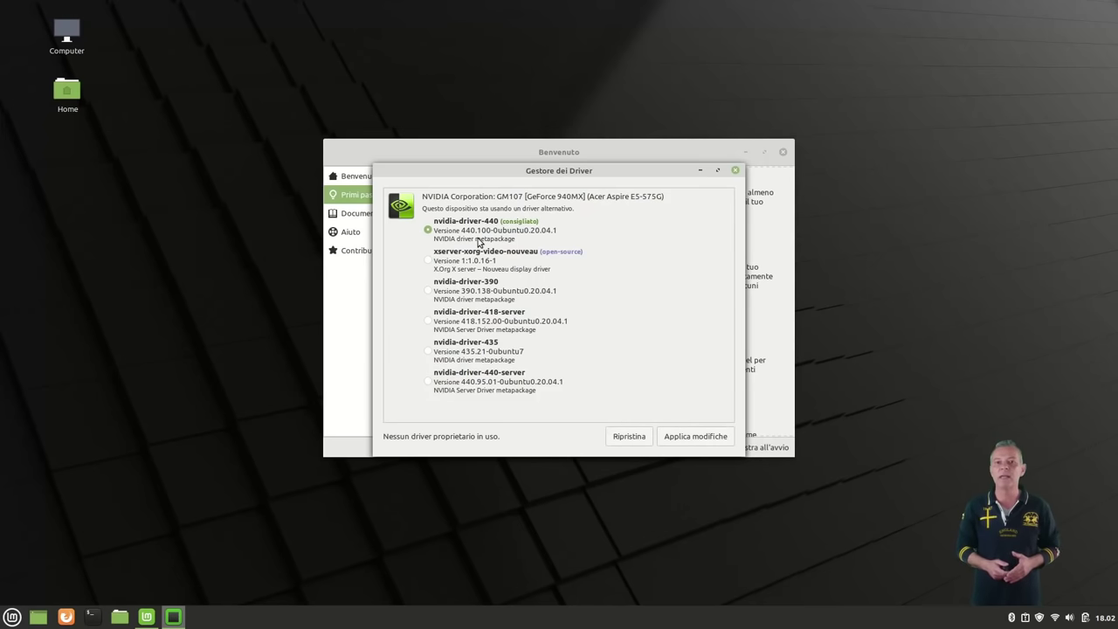
{"action": "left_click", "coordinate": [696, 436]}
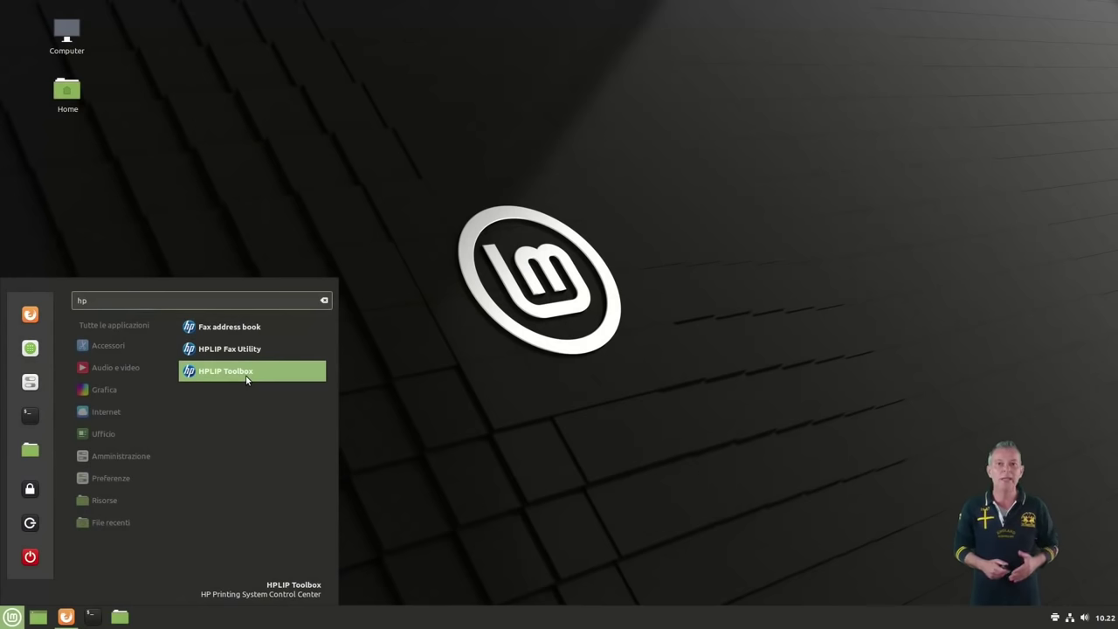
Launch HPLIP Toolbox from the hp search results
{"action": "left_click", "coordinate": [248, 373]}
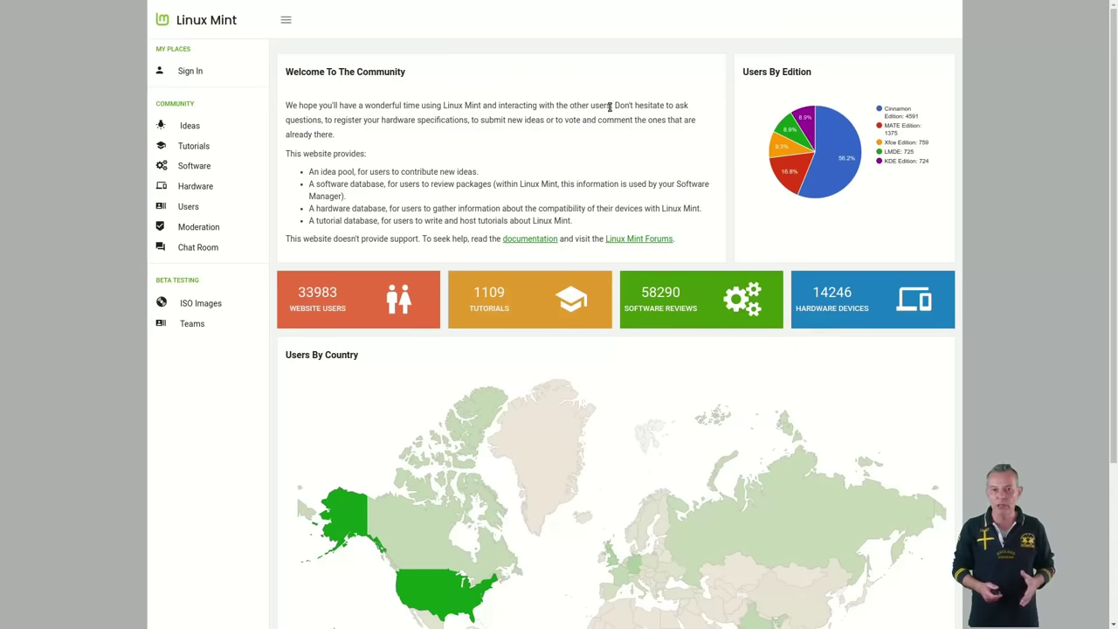
Browse the Linux Mint Community site's Ideas section and open its Tutorials section
{"action": "left_click_drag", "start_coordinate": [610, 106], "coordinate": [547, 123]}
{"action": "left_click", "coordinate": [189, 130]}
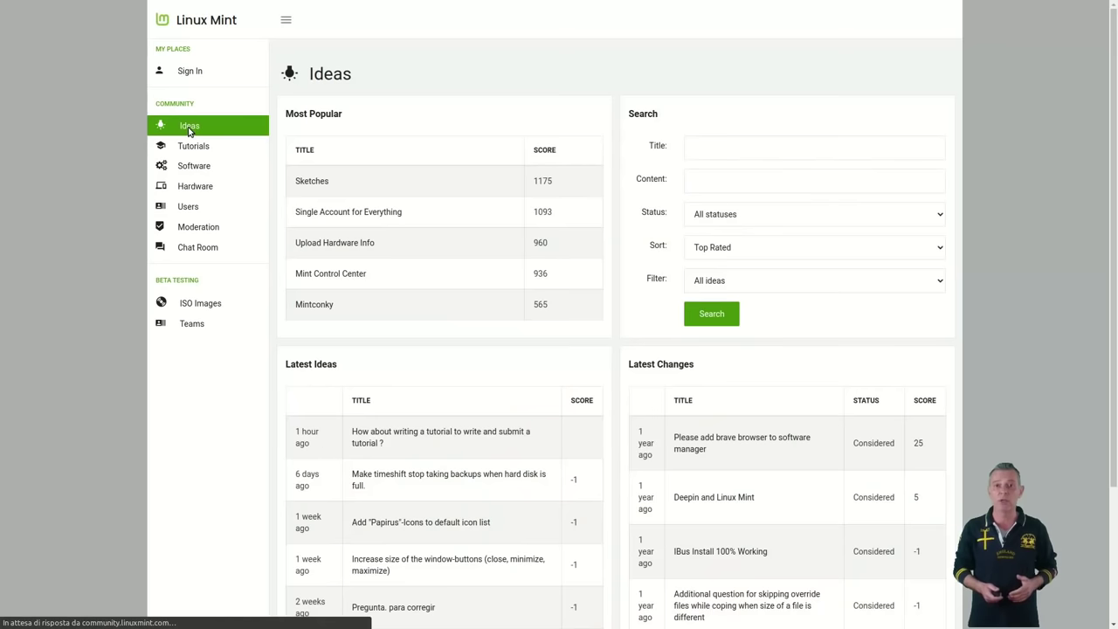
{"action": "scroll", "coordinate": [551, 230], "scroll_direction": "down", "scroll_amount": 5}
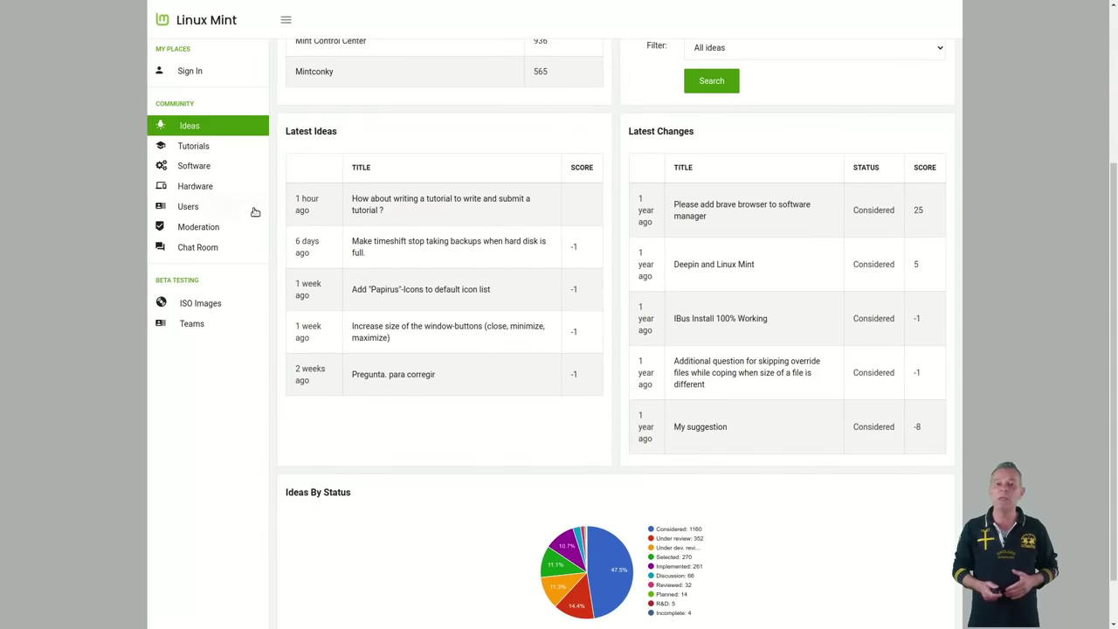
{"action": "left_click", "coordinate": [191, 147]}
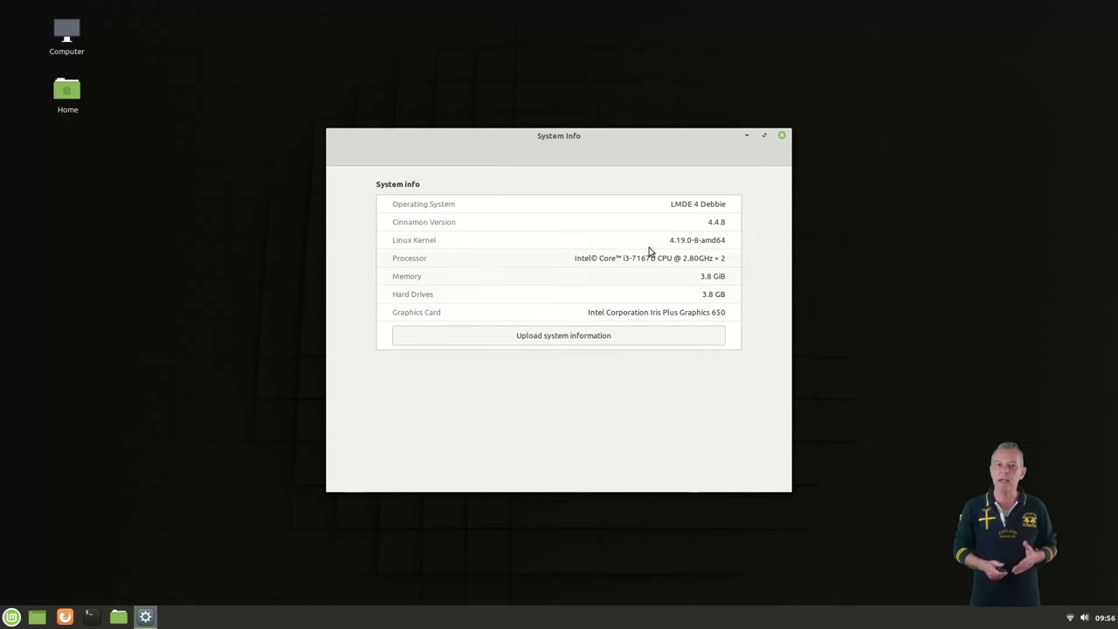
Examine the operating system entry in the System Info window
{"action": "left_click_drag", "start_coordinate": [681, 205], "coordinate": [741, 208]}
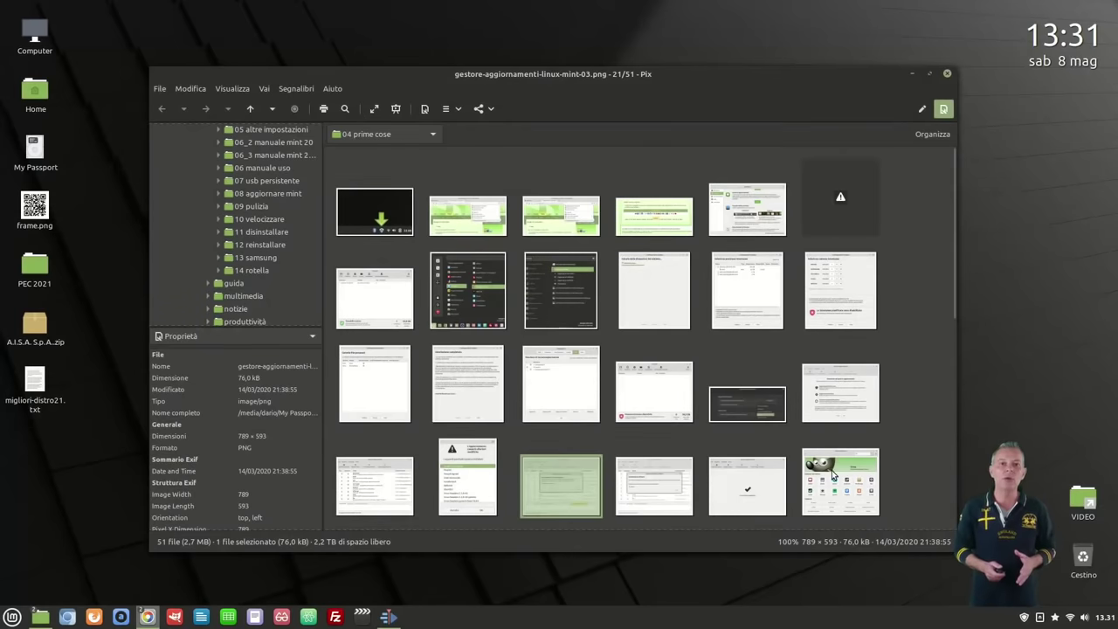
Open gestore-applicazioni.png in Pix and apply a colour adjustment with gamma -4 and brightness +46
{"action": "double_click", "coordinate": [833, 475]}
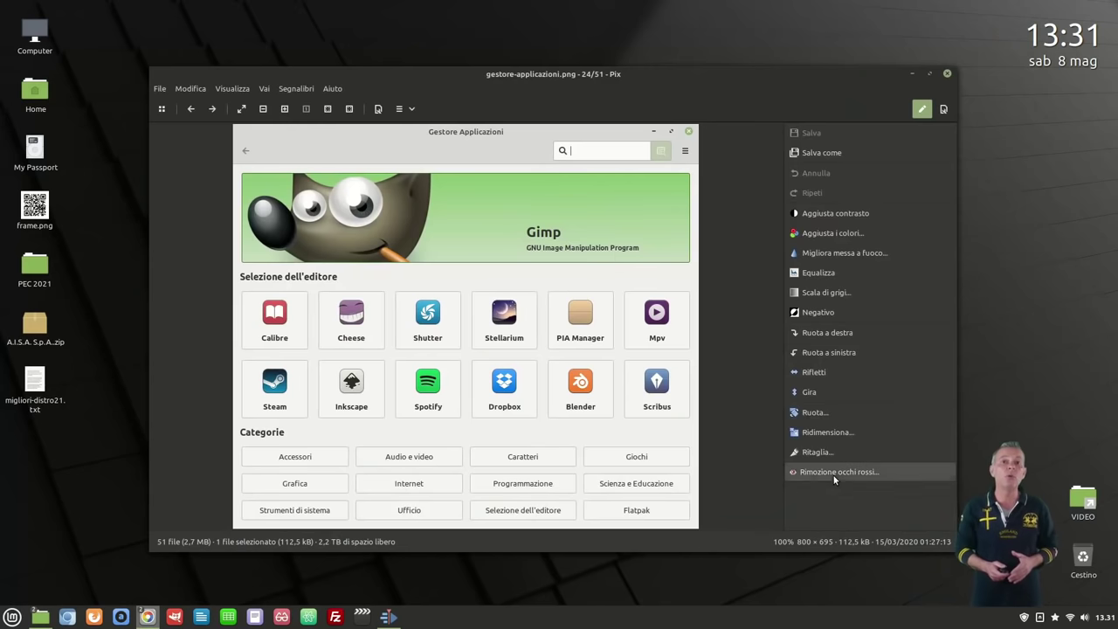
{"action": "left_click", "coordinate": [830, 233]}
{"action": "left_click_drag", "start_coordinate": [853, 273], "coordinate": [903, 298]}
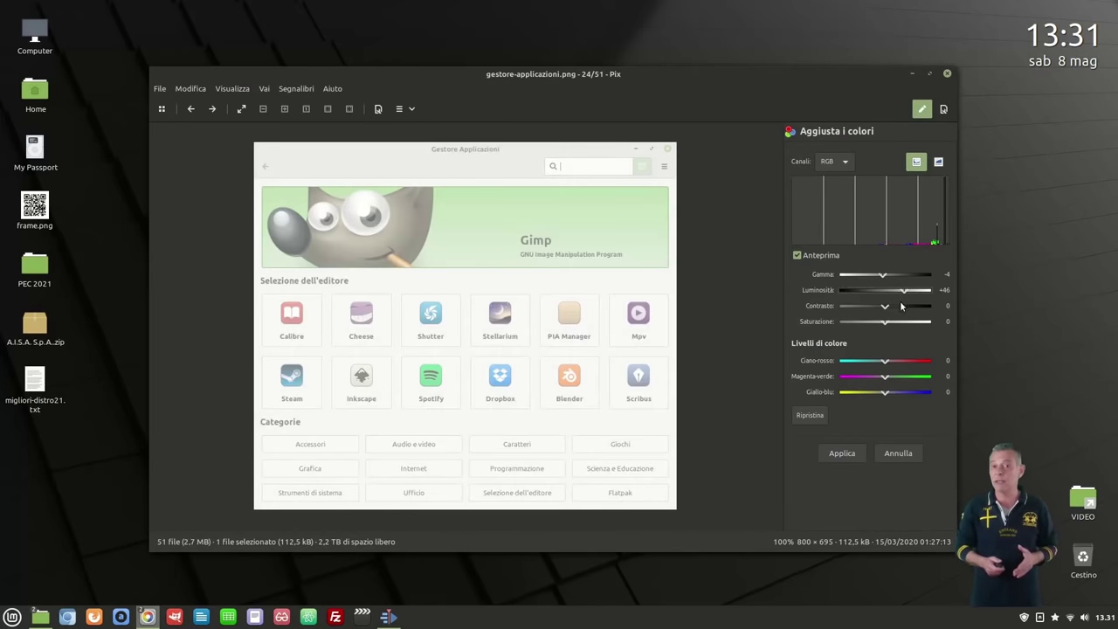
{"action": "left_click", "coordinate": [842, 452]}
Start the Rotate tool on the edited image and try turning it freehand
{"action": "left_click", "coordinate": [853, 426]}
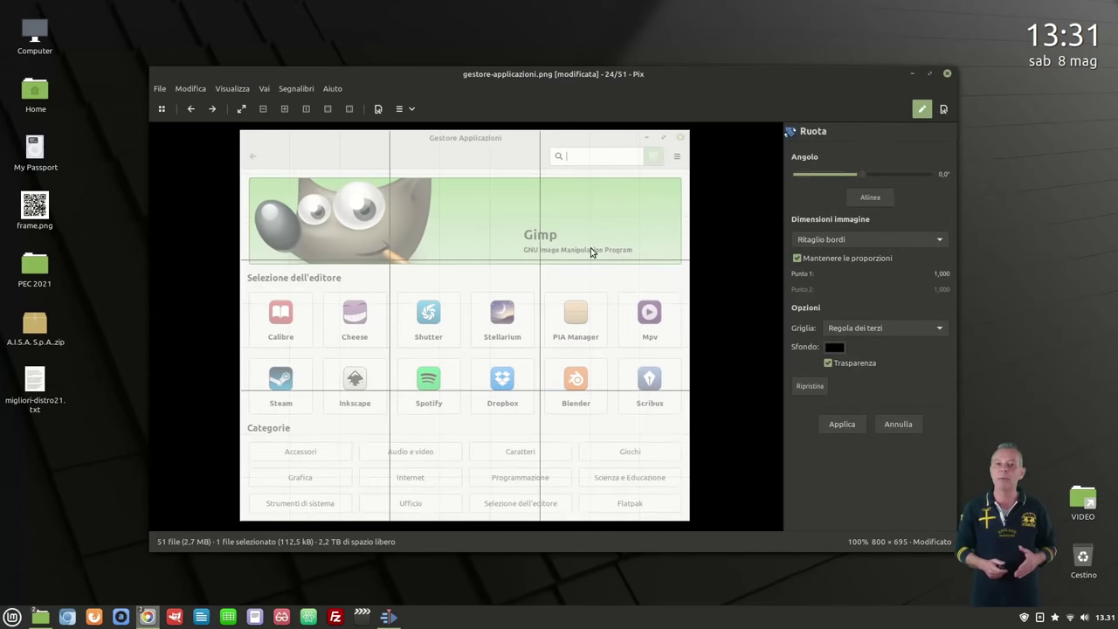
{"action": "left_click_drag", "start_coordinate": [594, 252], "coordinate": [600, 277]}
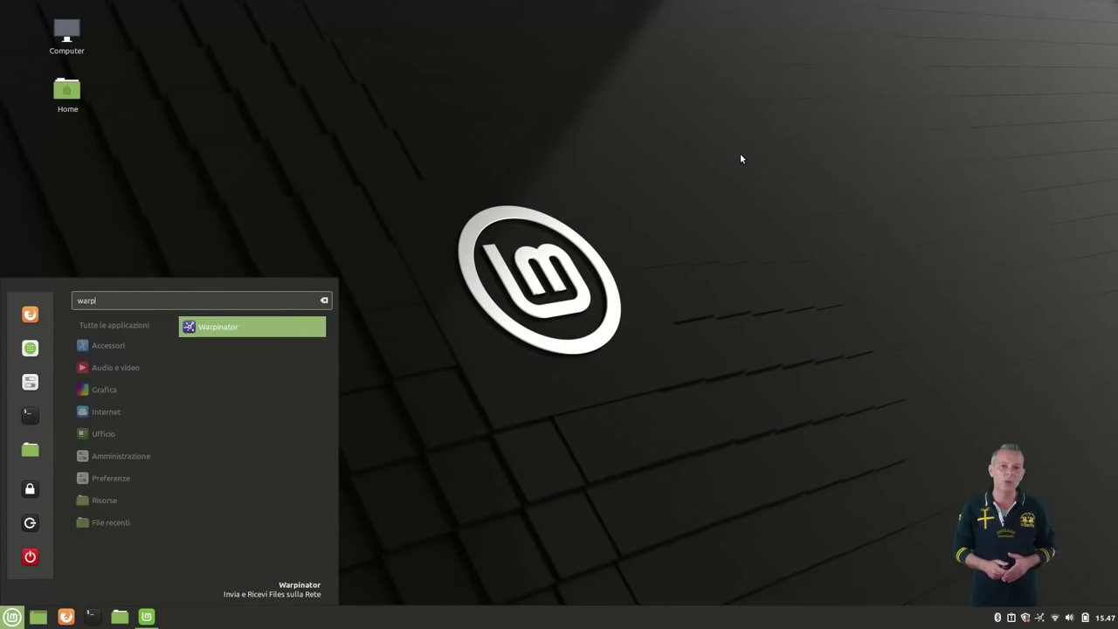
Receive warpinsator01.png from the listed network computer with Warpinator and open the folder containing it
{"action": "key", "text": "Return"}
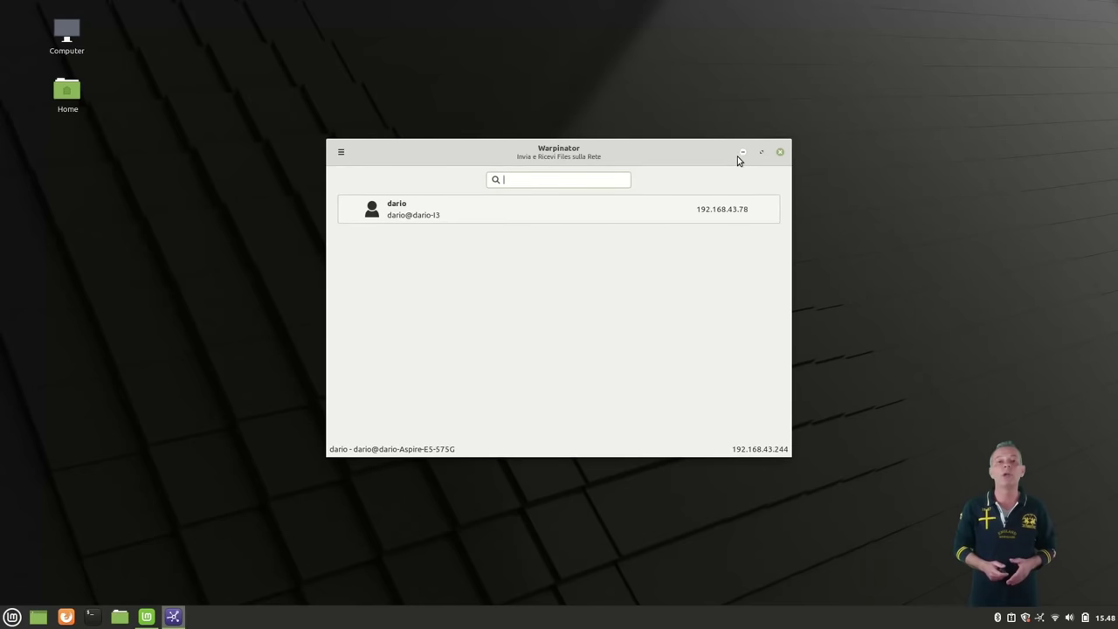
{"action": "left_click", "coordinate": [663, 222]}
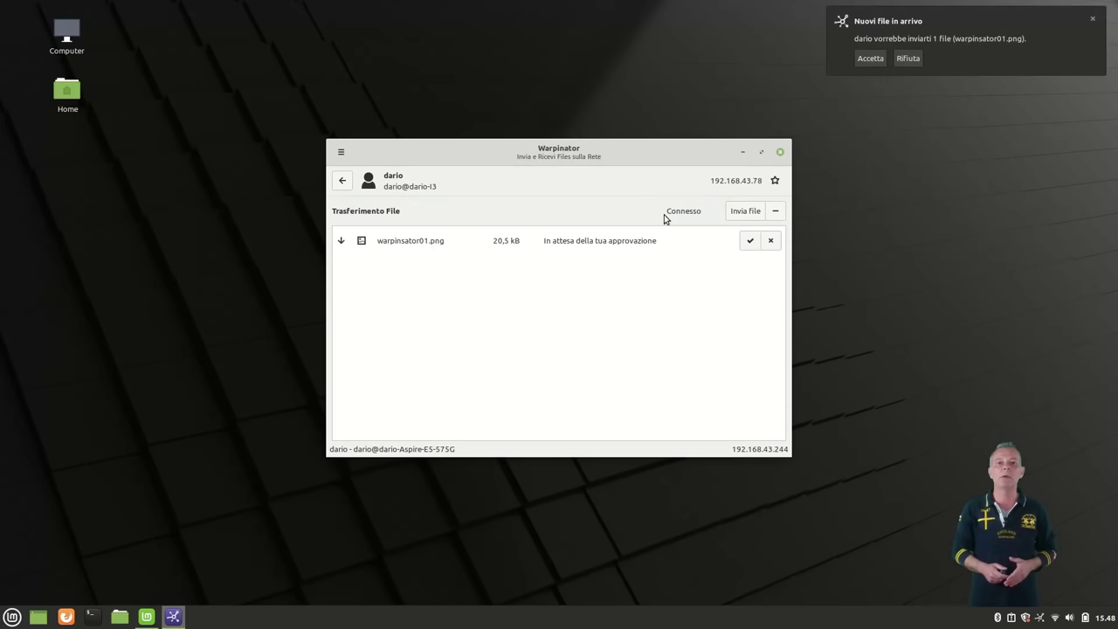
{"action": "left_click", "coordinate": [863, 59]}
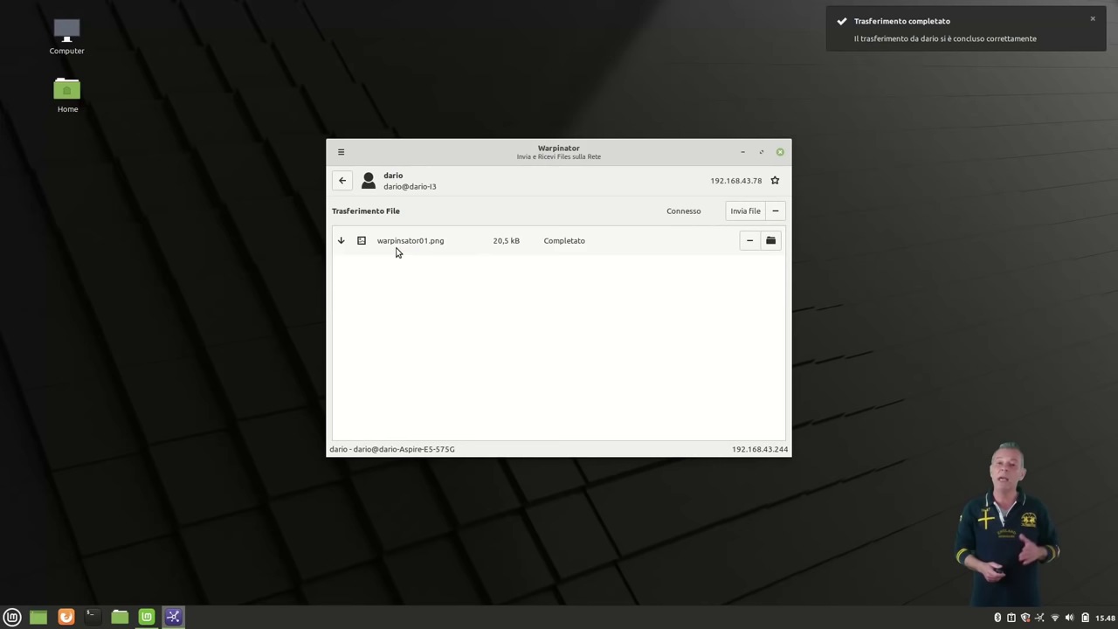
{"action": "left_click", "coordinate": [771, 242]}
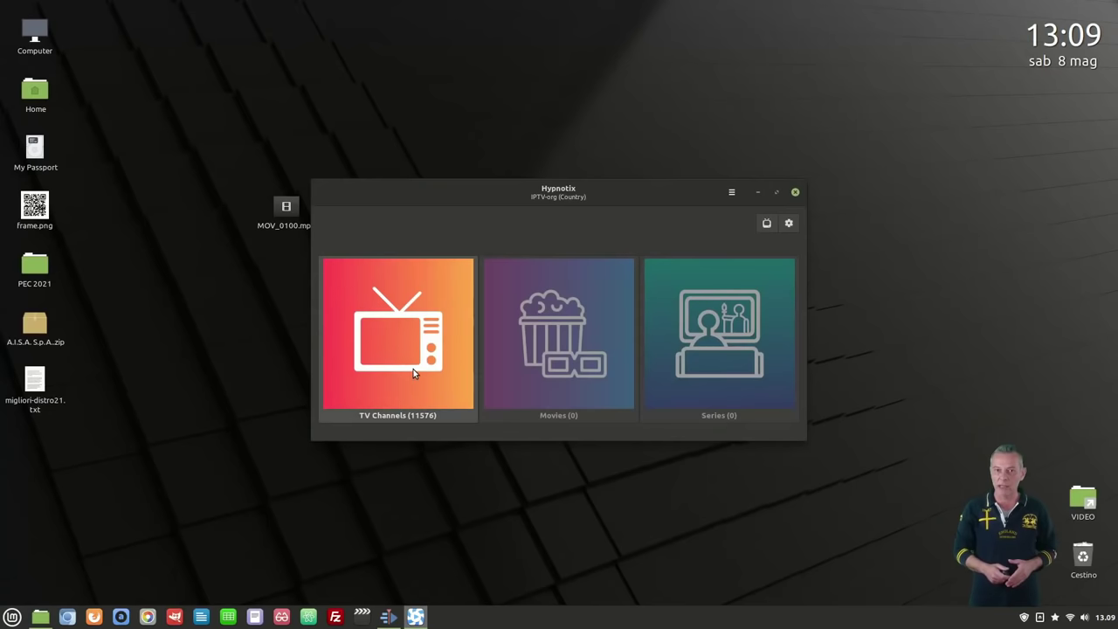
Play the R101 channel from Italy's TV channels in Hypnotix and show it full screen
{"action": "left_click", "coordinate": [413, 368]}
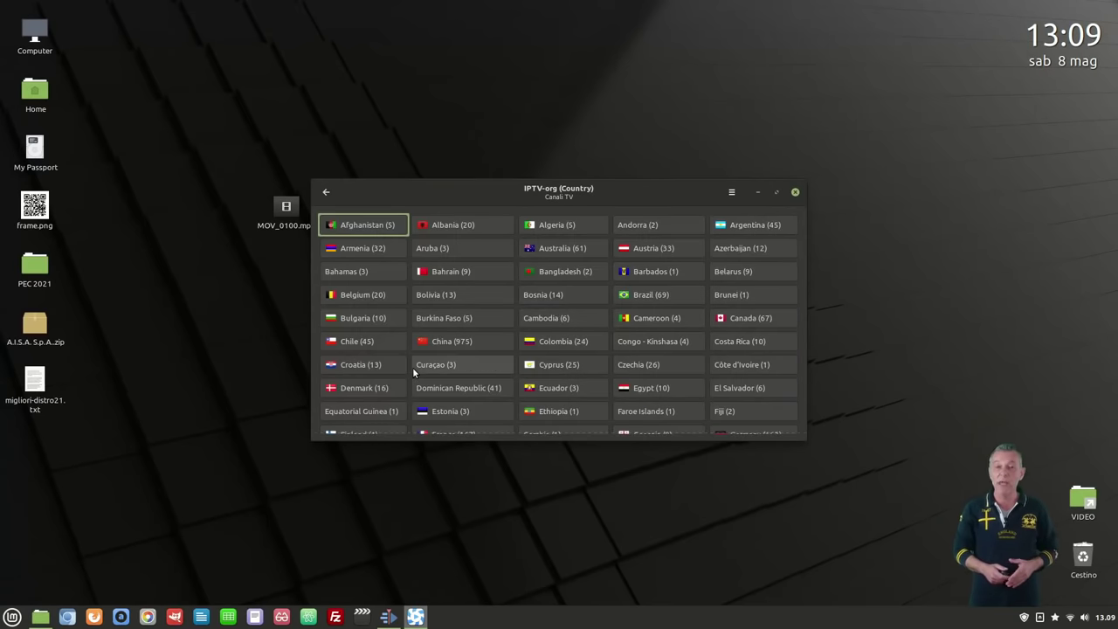
{"action": "scroll", "coordinate": [561, 303], "scroll_direction": "down", "scroll_amount": 3}
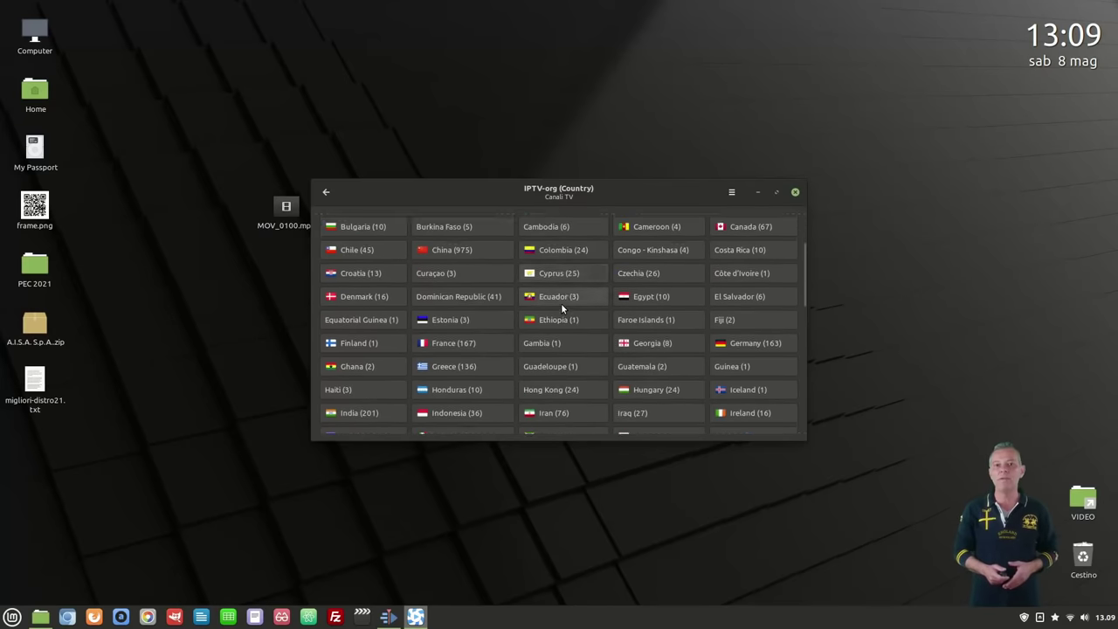
{"action": "left_click", "coordinate": [444, 381]}
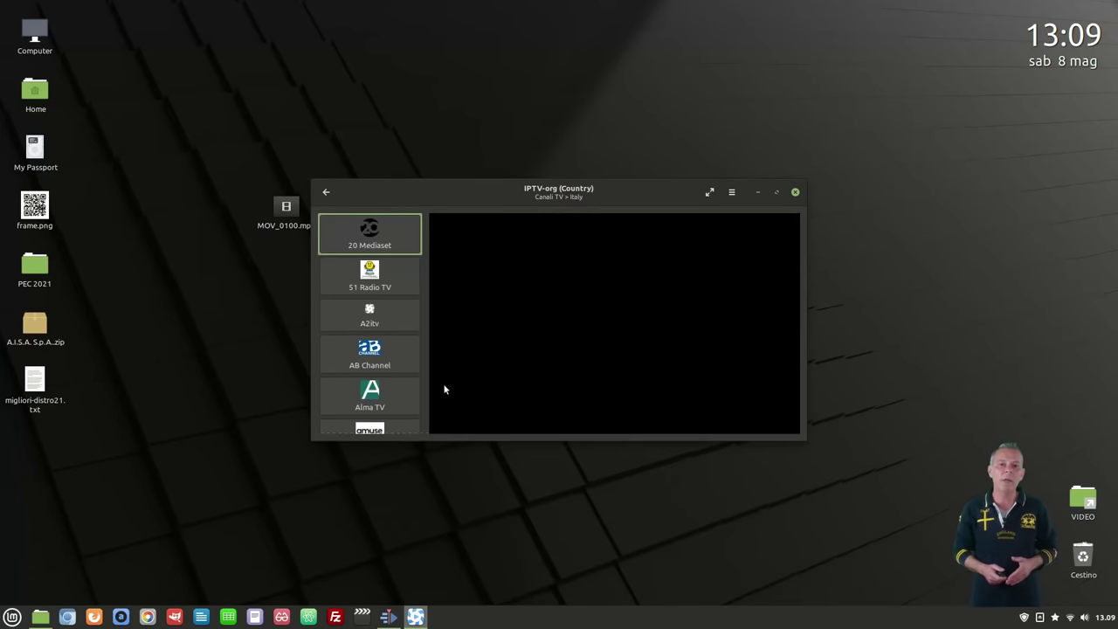
{"action": "scroll", "coordinate": [426, 243], "scroll_direction": "down", "scroll_amount": 3}
{"action": "scroll", "coordinate": [425, 243], "scroll_direction": "down", "scroll_amount": 10}
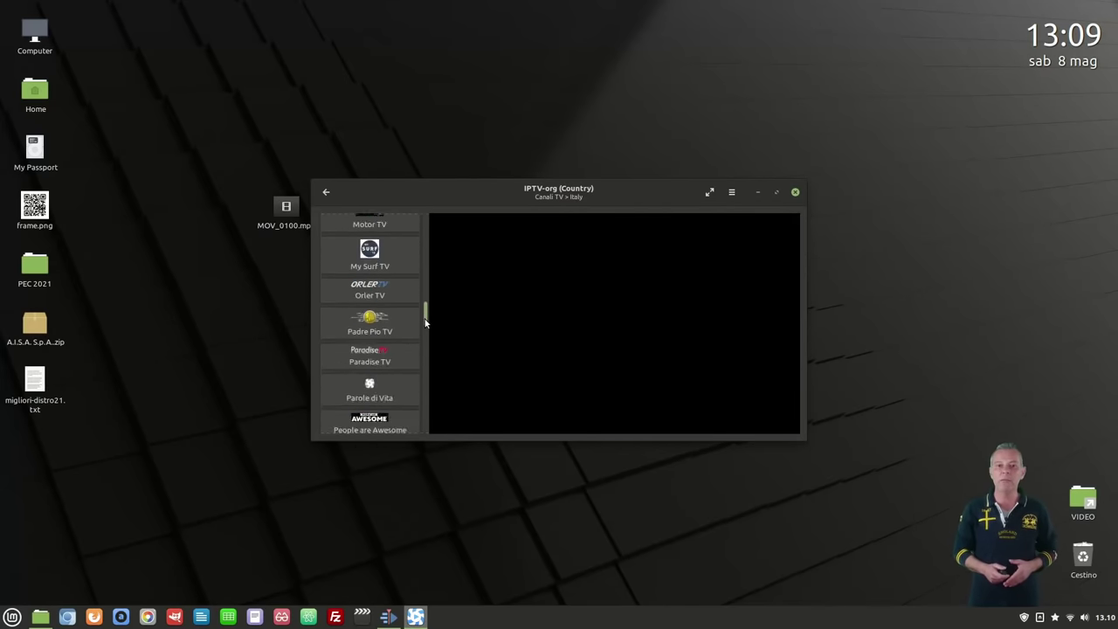
{"action": "left_click", "coordinate": [376, 306]}
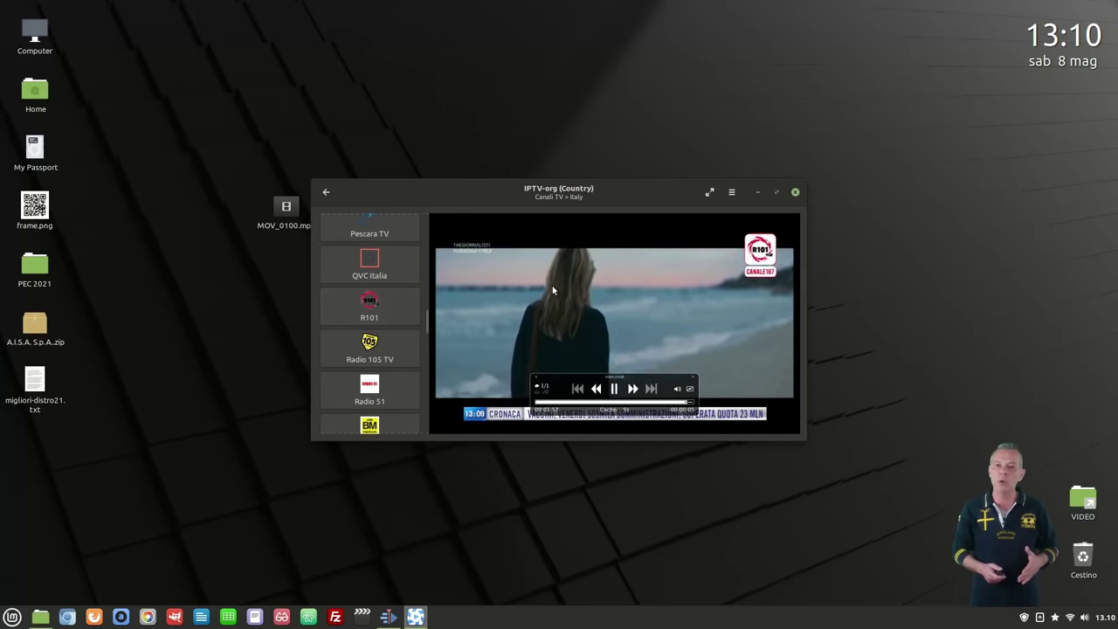
{"action": "left_click", "coordinate": [710, 191]}
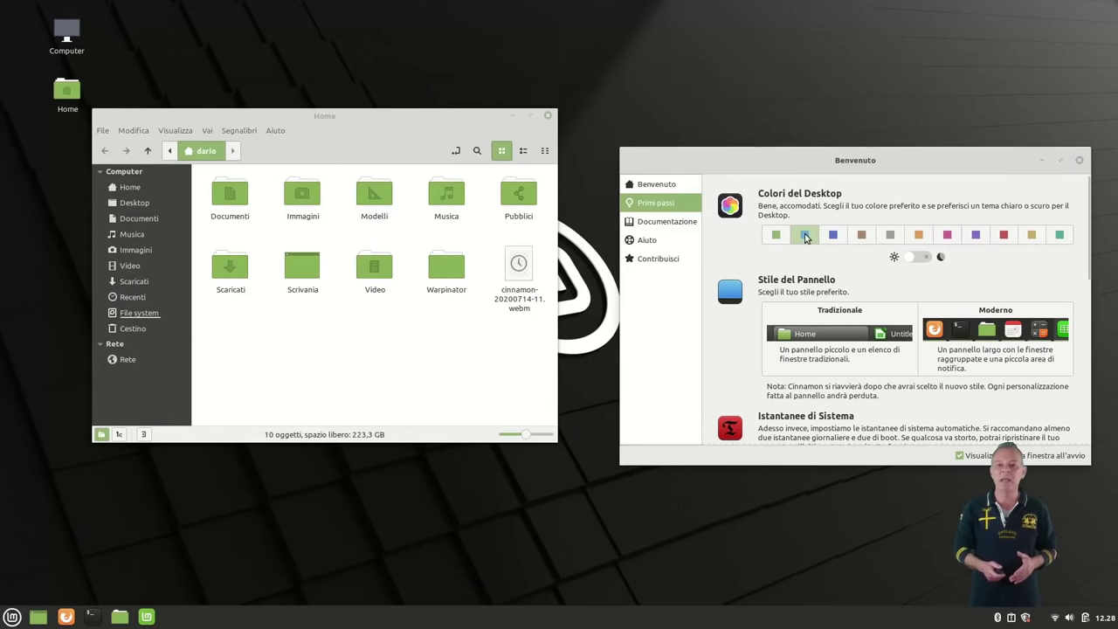
Try the light blue and blue desktop colours, set brown and switch the desktop to the dark theme
{"action": "left_click", "coordinate": [804, 235]}
{"action": "left_click", "coordinate": [834, 236]}
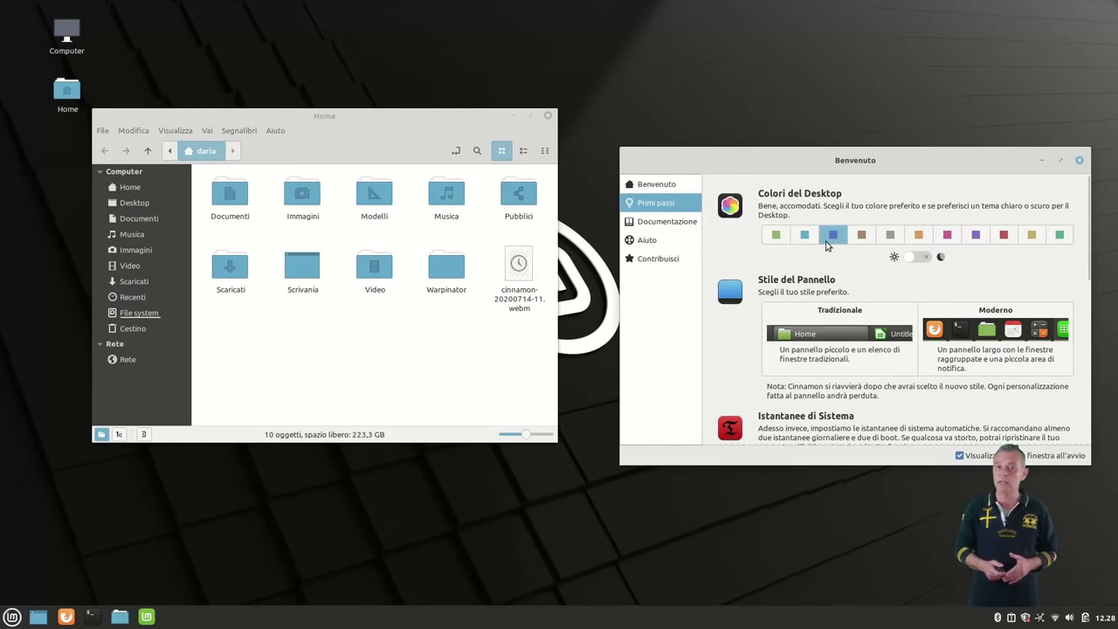
{"action": "left_click", "coordinate": [862, 235]}
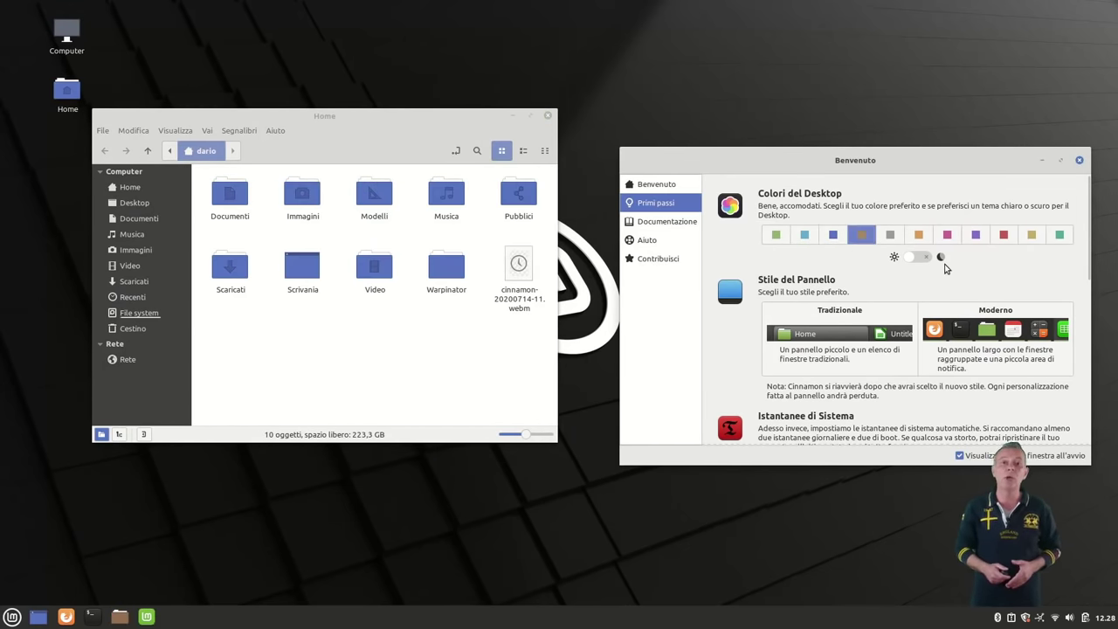
{"action": "left_click", "coordinate": [924, 257]}
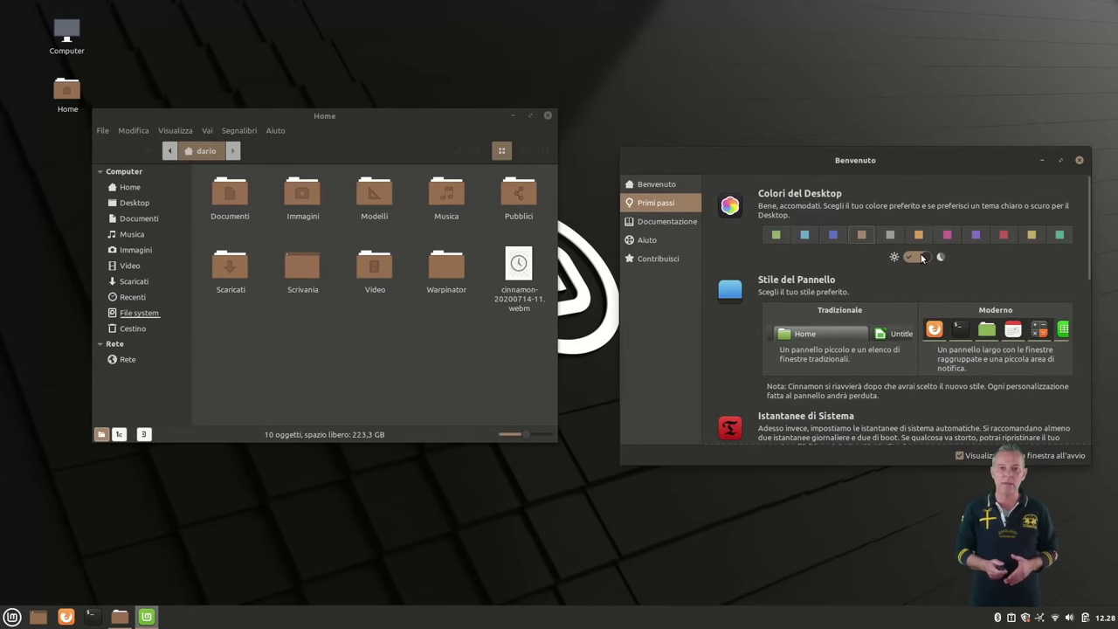
Try the pink and purple desktop colours and choose red
{"action": "left_click", "coordinate": [950, 238]}
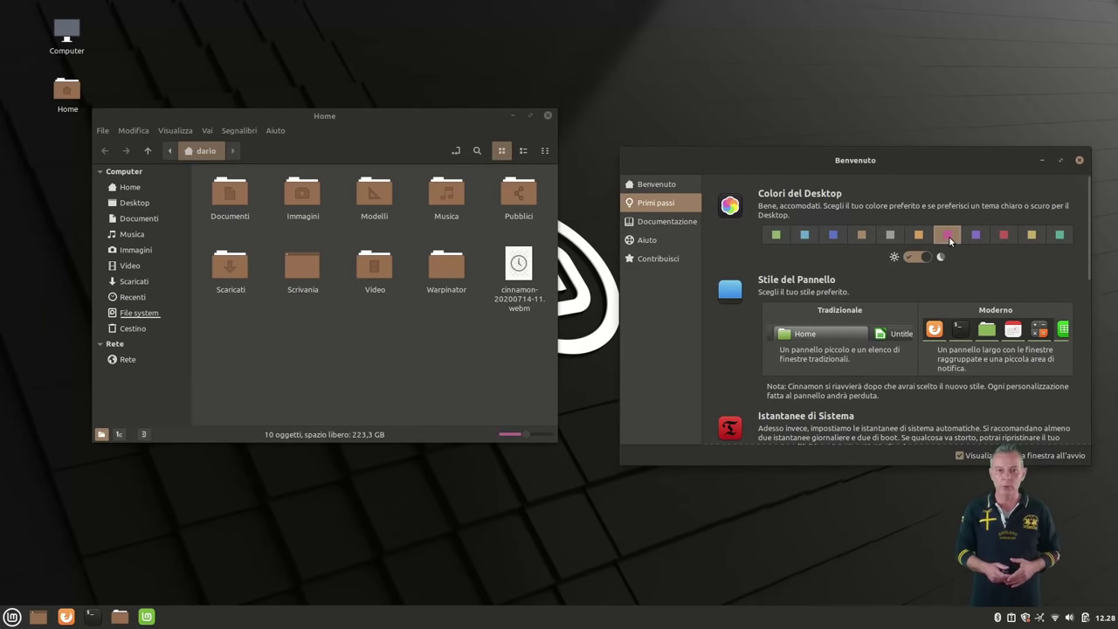
{"action": "left_click", "coordinate": [976, 236]}
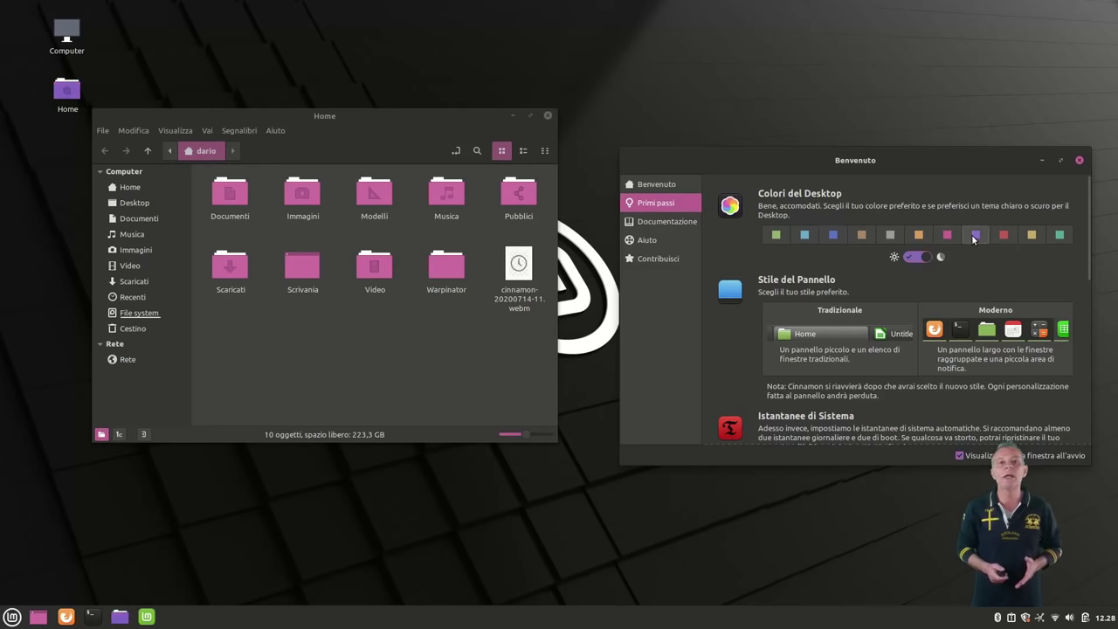
{"action": "left_click", "coordinate": [1003, 237]}
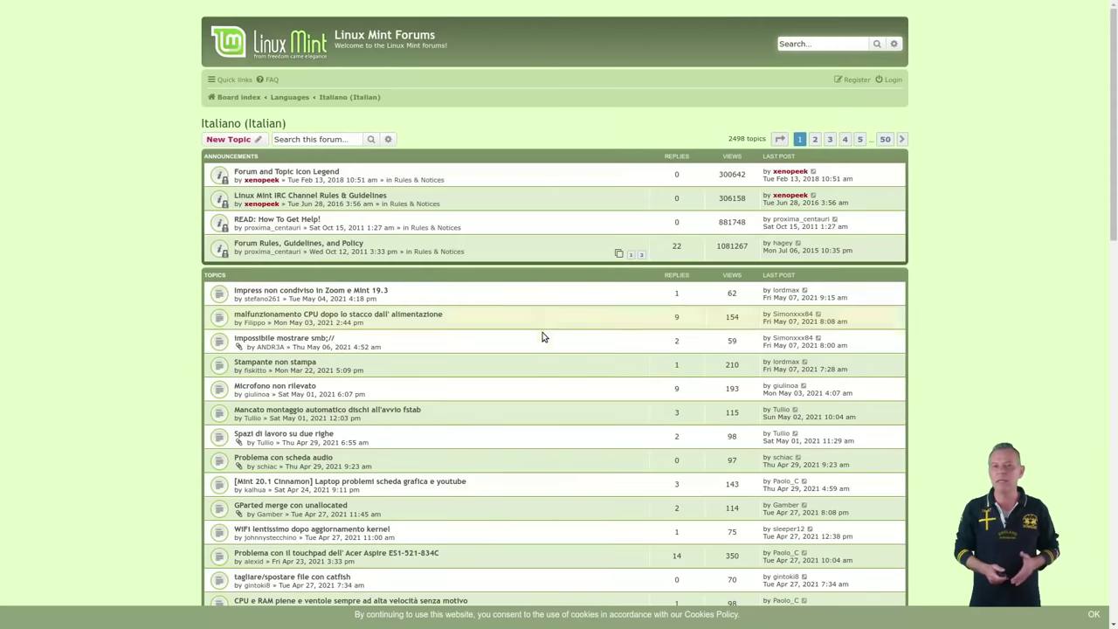
Browse the Italian section of the Linux Mint Forums and open the topic "Stampante non stampa"
{"action": "scroll", "coordinate": [541, 332], "scroll_direction": "down", "scroll_amount": 3}
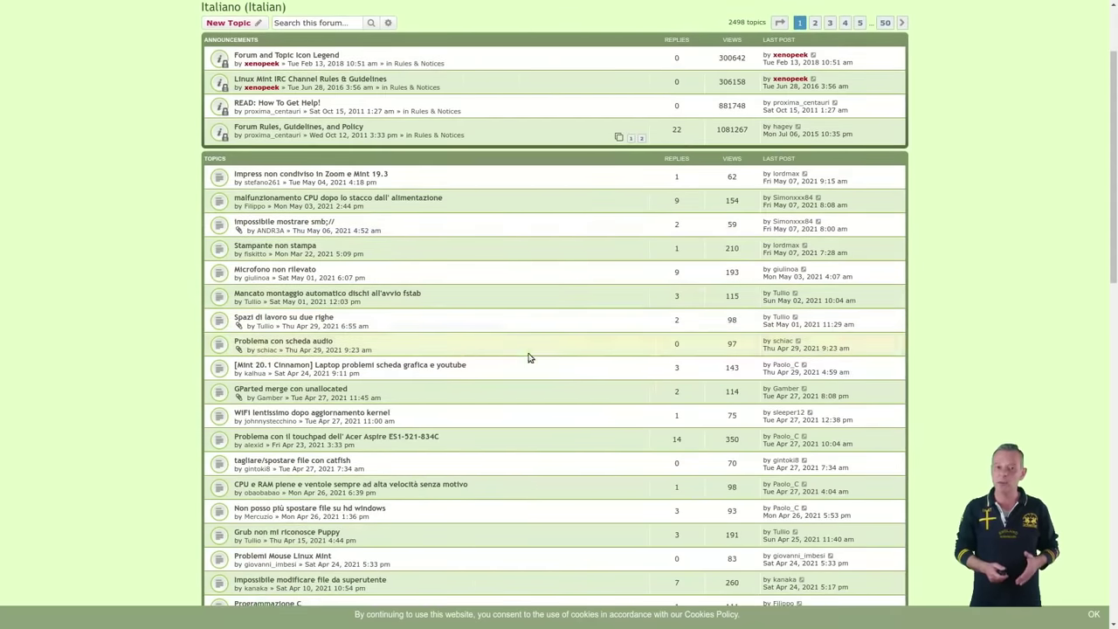
{"action": "left_click", "coordinate": [304, 247]}
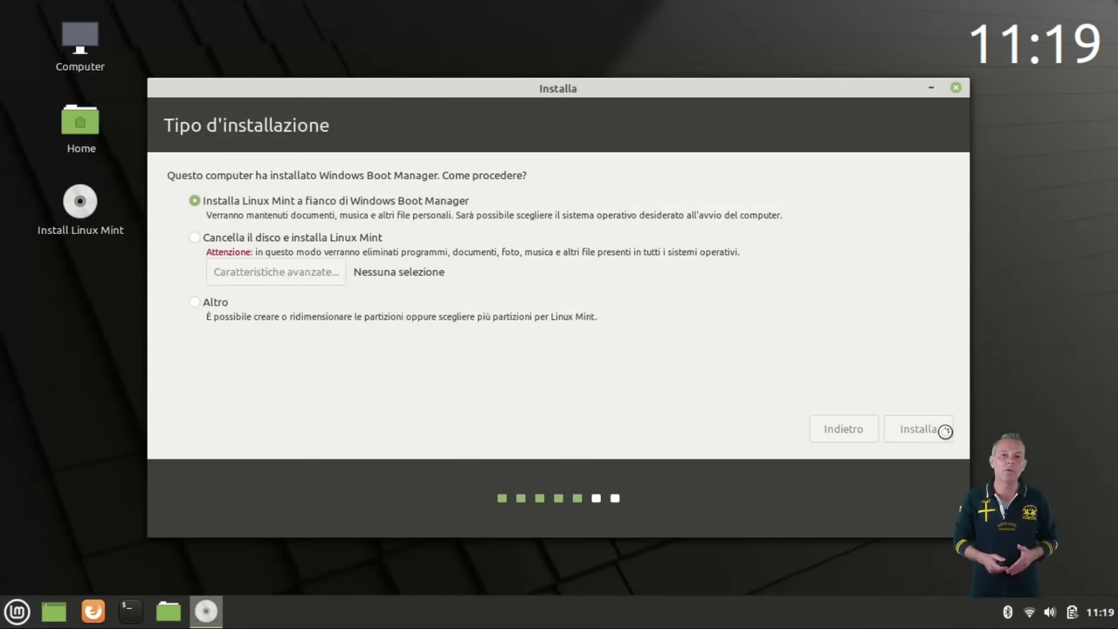
Start the installation of Linux Mint alongside Windows Boot Manager
{"action": "left_click", "coordinate": [886, 385]}
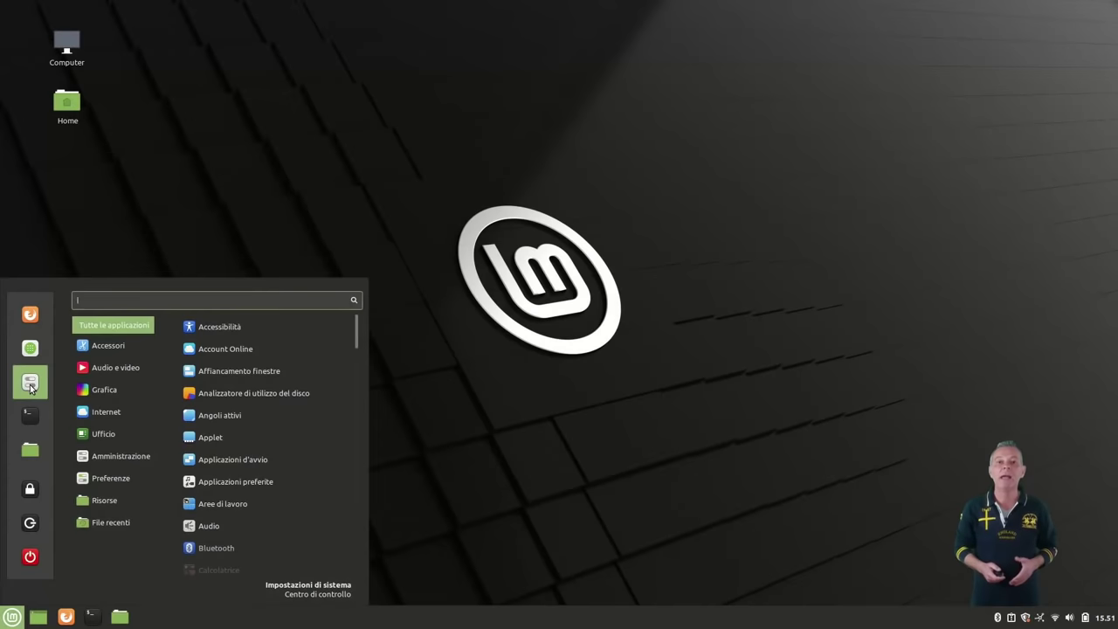
Open the system settings and look through the Preferenze and Hardware sections
{"action": "left_click", "coordinate": [32, 381]}
{"action": "scroll", "coordinate": [594, 340], "scroll_direction": "down", "scroll_amount": 5}
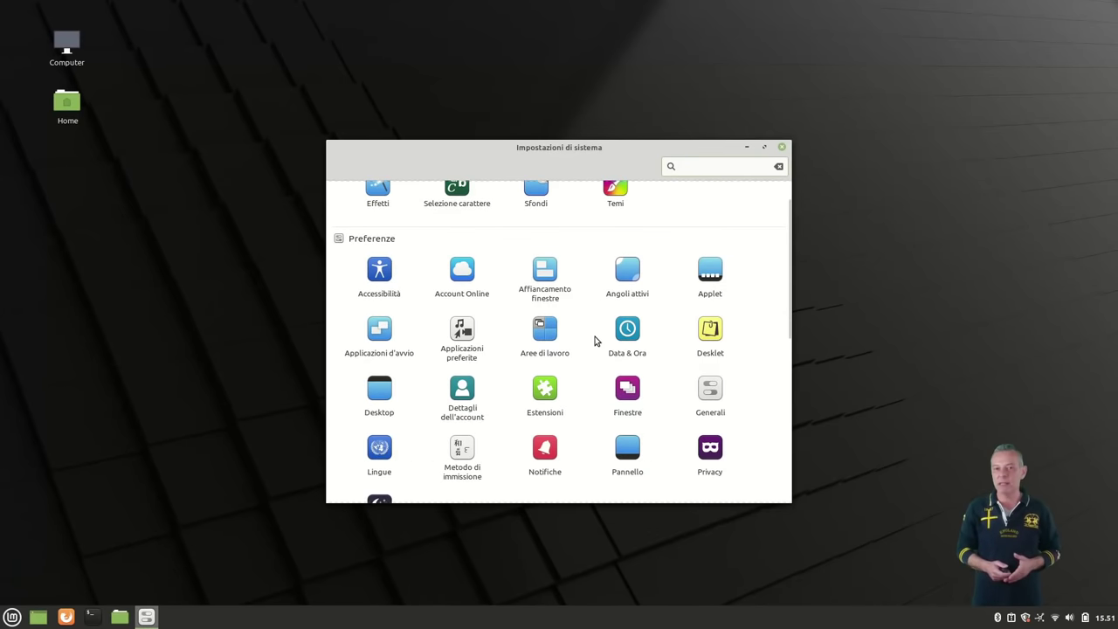
{"action": "scroll", "coordinate": [594, 341], "scroll_direction": "down", "scroll_amount": 4}
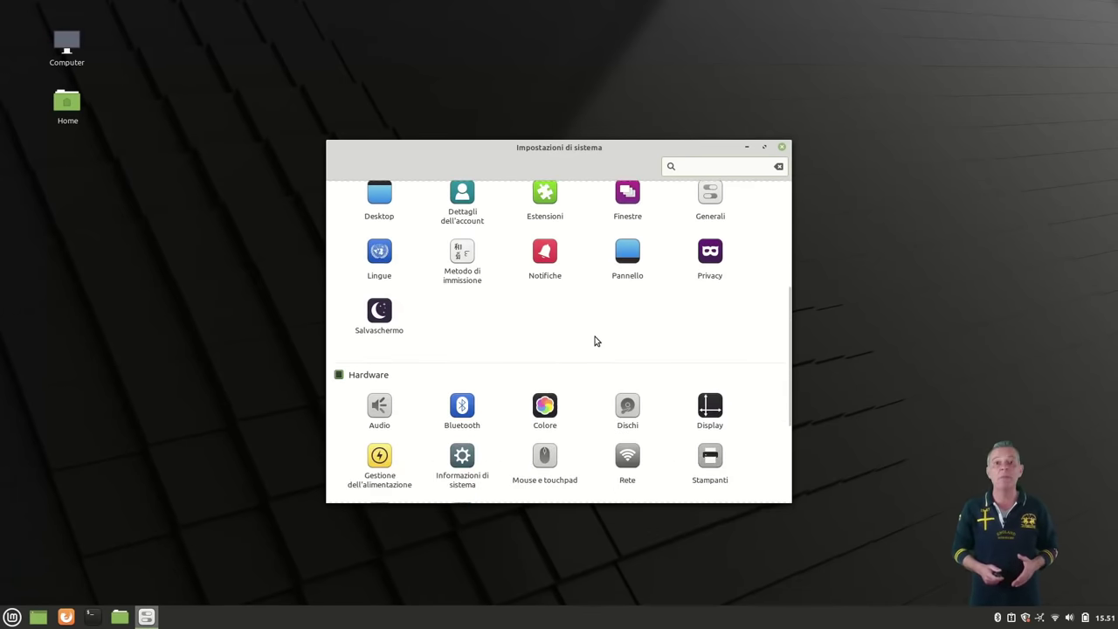
{"action": "scroll", "coordinate": [592, 359], "scroll_direction": "down", "scroll_amount": 3}
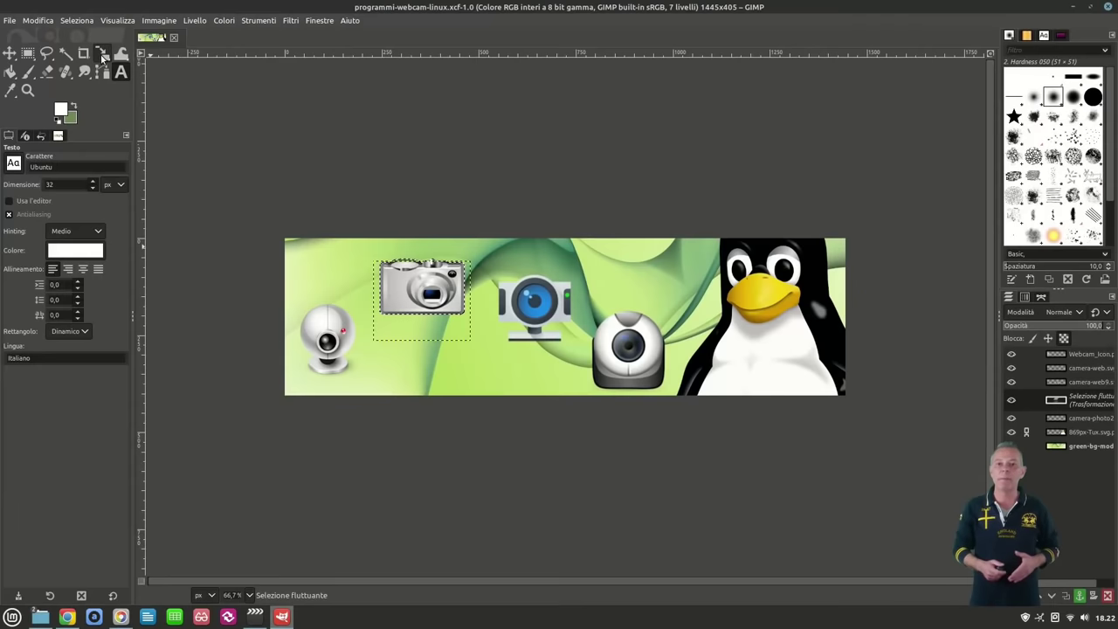
In GIMP, scale the floating compact camera image in the webcam banner, keeping its proportions
{"action": "left_click", "coordinate": [102, 54]}
{"action": "left_click", "coordinate": [479, 338]}
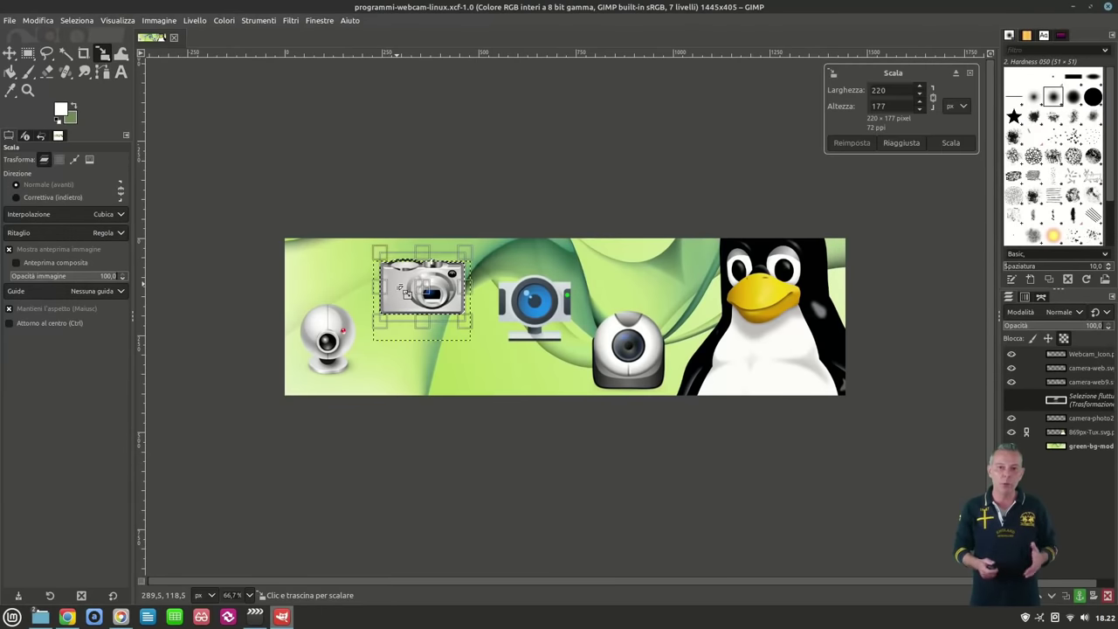
{"action": "left_click_drag", "start_coordinate": [479, 334], "coordinate": [510, 367]}
{"action": "key", "text": "ctrl"}
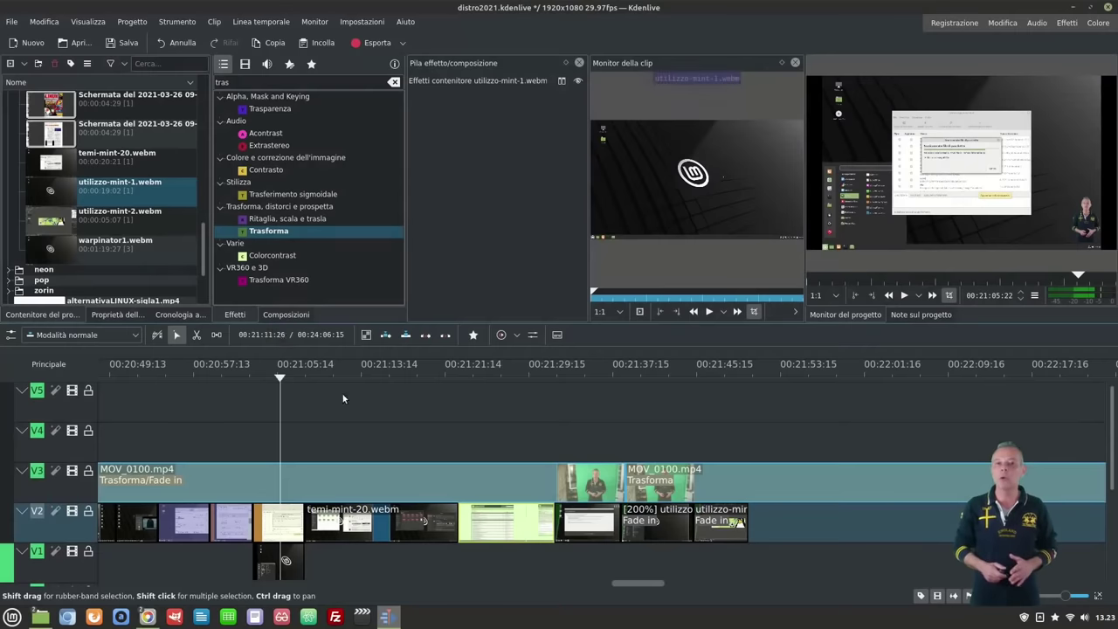
In Kdenlive, move the playhead to about 00:21:41:03 and open the context options of the second MOV_0100.mp4 clip on track V3
{"action": "scroll", "coordinate": [360, 392], "scroll_direction": "right", "scroll_amount": 2}
{"action": "left_click", "coordinate": [582, 378]}
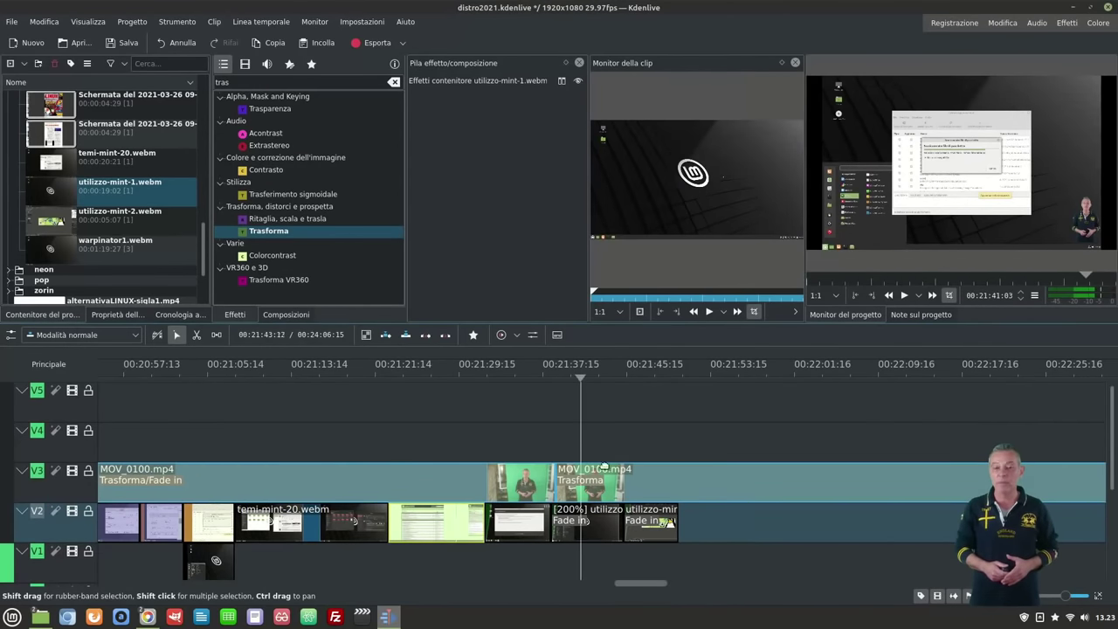
{"action": "left_click", "coordinate": [609, 482]}
{"action": "right_click", "coordinate": [596, 483]}
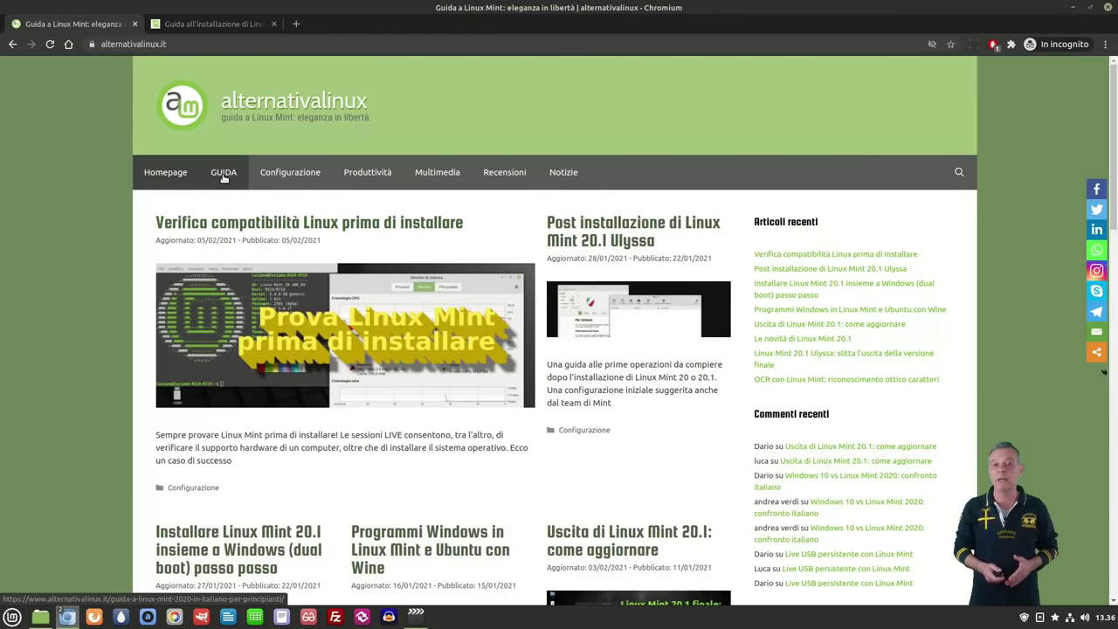
On the alternativalinux site in Chromium, browse the GUIDA page and open its Linux Mint 20 Cinnamon user manual
{"action": "left_click", "coordinate": [224, 175]}
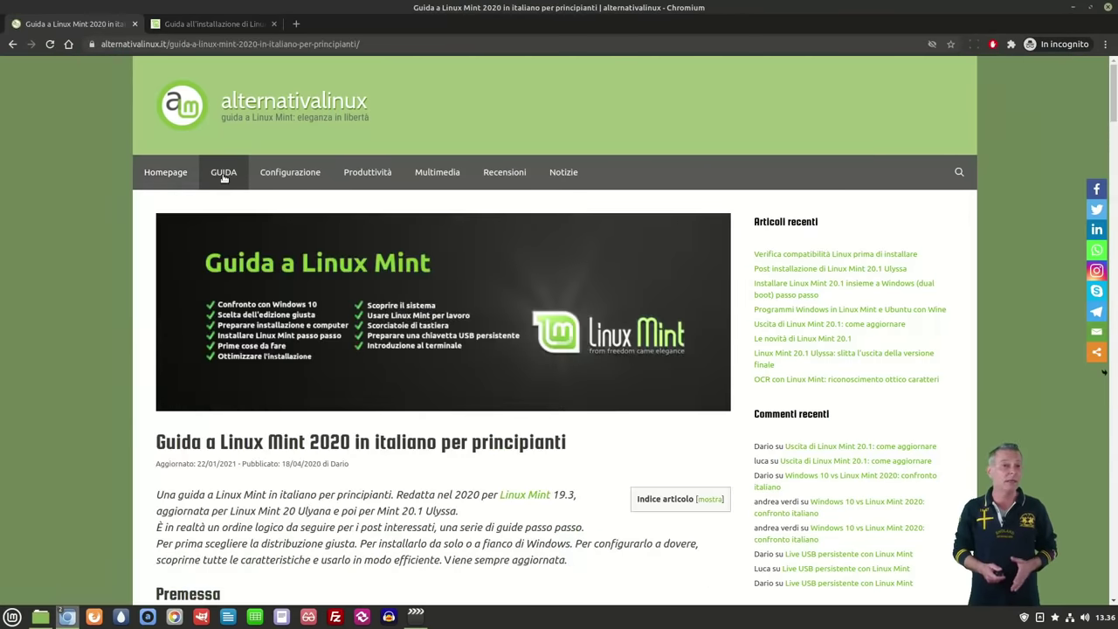
{"action": "scroll", "coordinate": [685, 315], "scroll_direction": "down", "scroll_amount": 10}
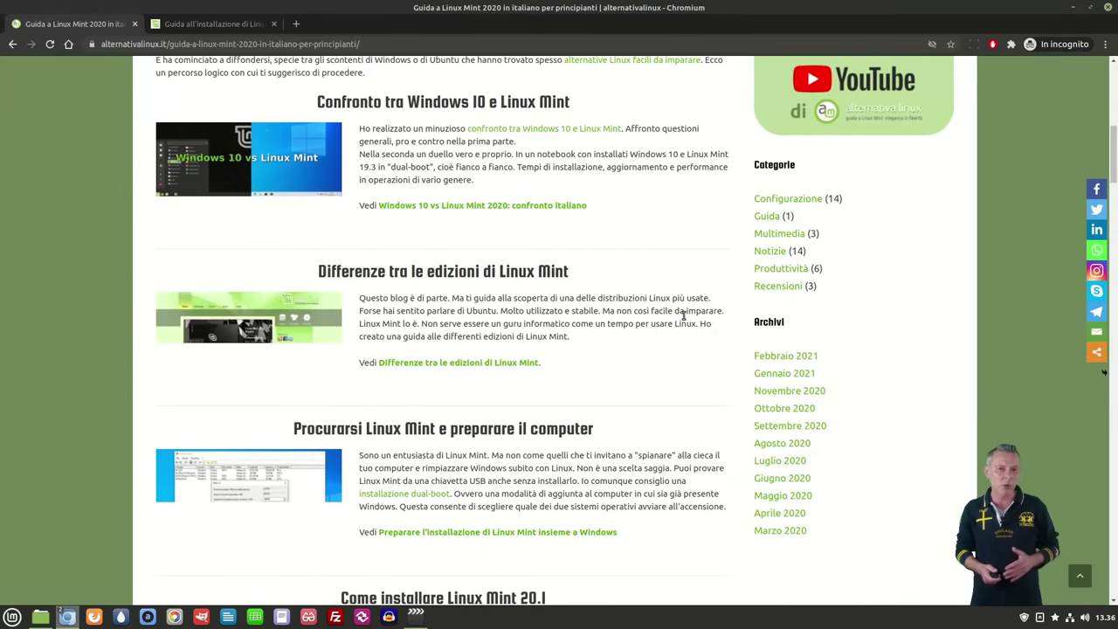
{"action": "scroll", "coordinate": [684, 316], "scroll_direction": "down", "scroll_amount": 2}
{"action": "scroll", "coordinate": [385, 339], "scroll_direction": "down", "scroll_amount": 4}
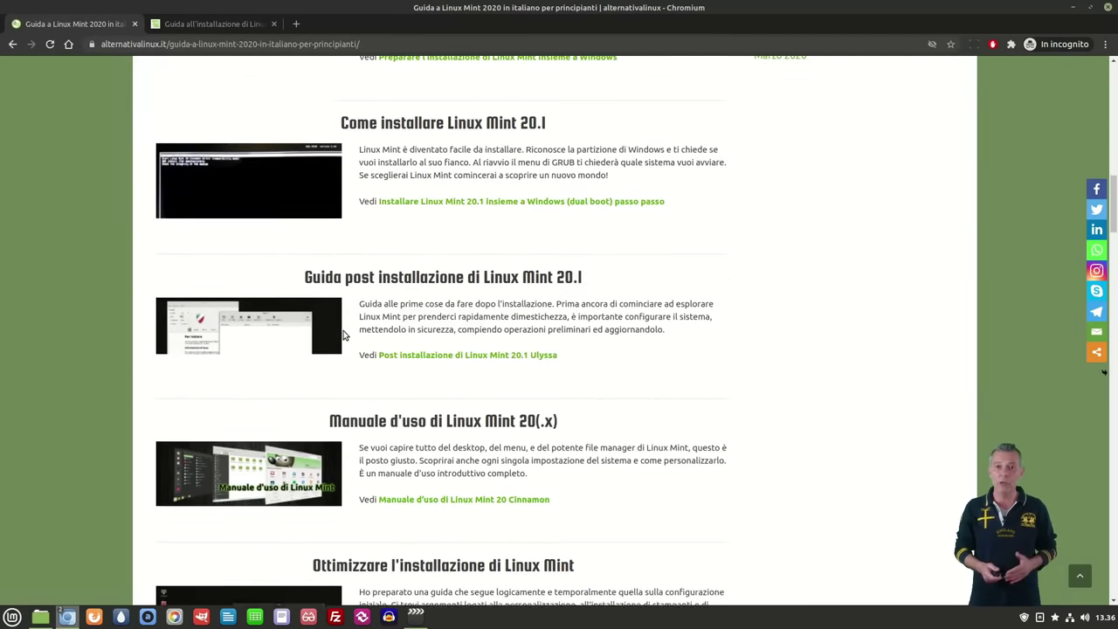
{"action": "scroll", "coordinate": [577, 310], "scroll_direction": "down", "scroll_amount": 3}
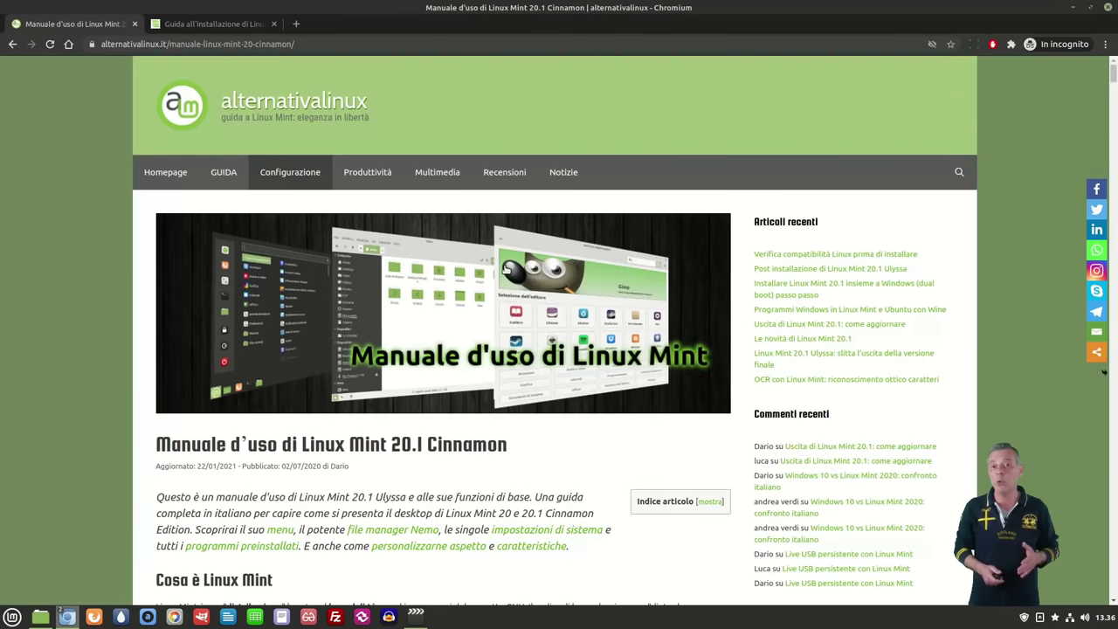
Expand the manual's article index, look through its entries and collapse it again
{"action": "scroll", "coordinate": [506, 269], "scroll_direction": "down", "scroll_amount": 3}
{"action": "left_click", "coordinate": [713, 348]}
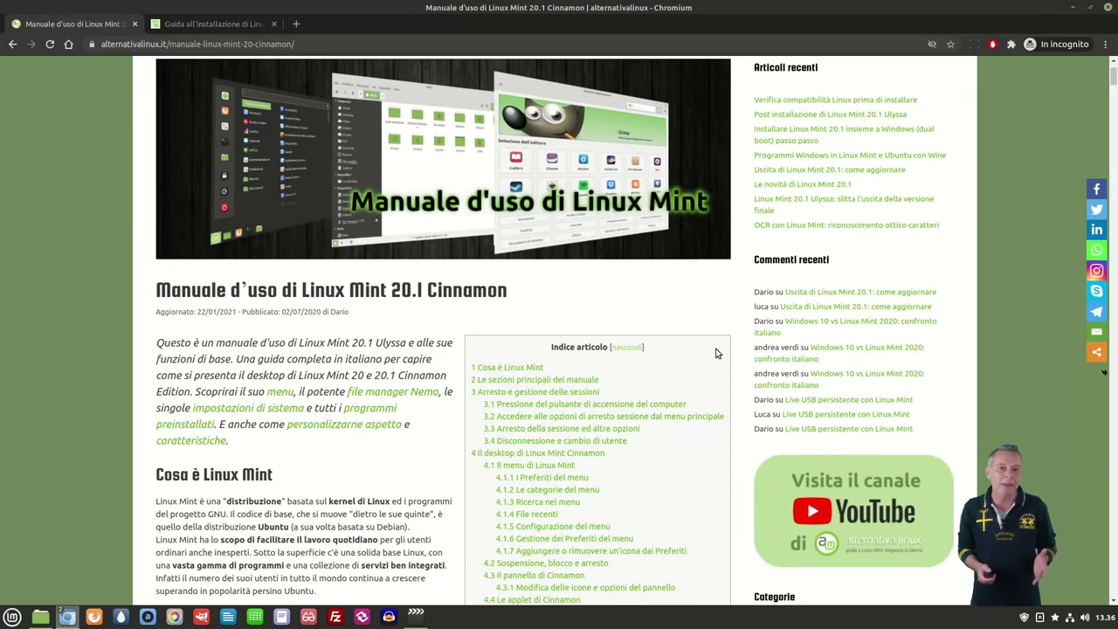
{"action": "scroll", "coordinate": [715, 353], "scroll_direction": "down", "scroll_amount": 5}
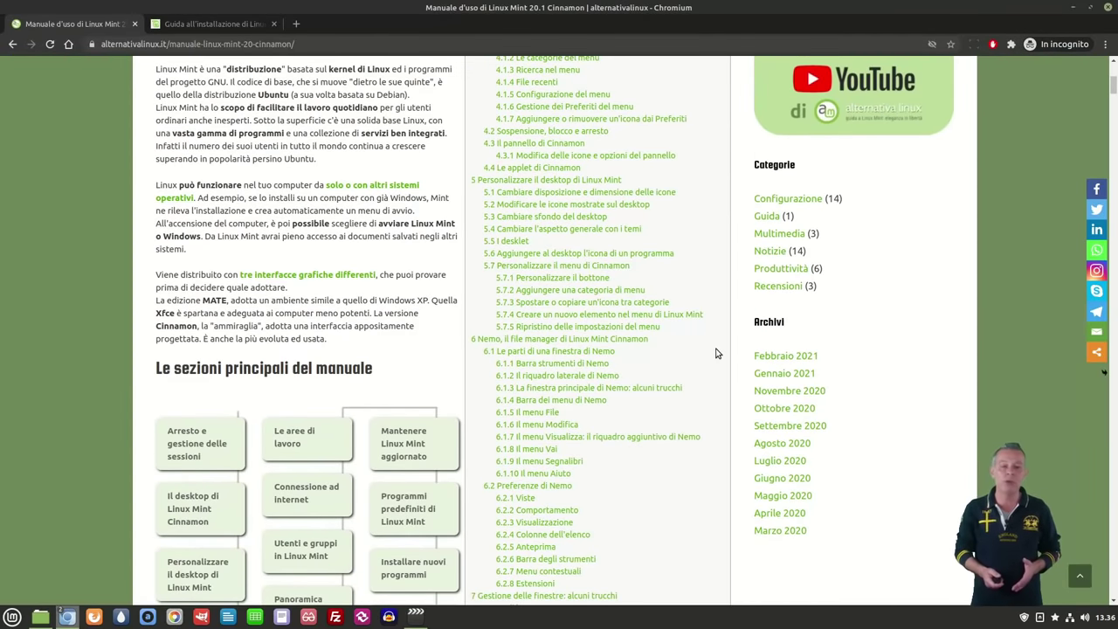
{"action": "scroll", "coordinate": [716, 353], "scroll_direction": "up", "scroll_amount": 7}
{"action": "left_click", "coordinate": [633, 501]}
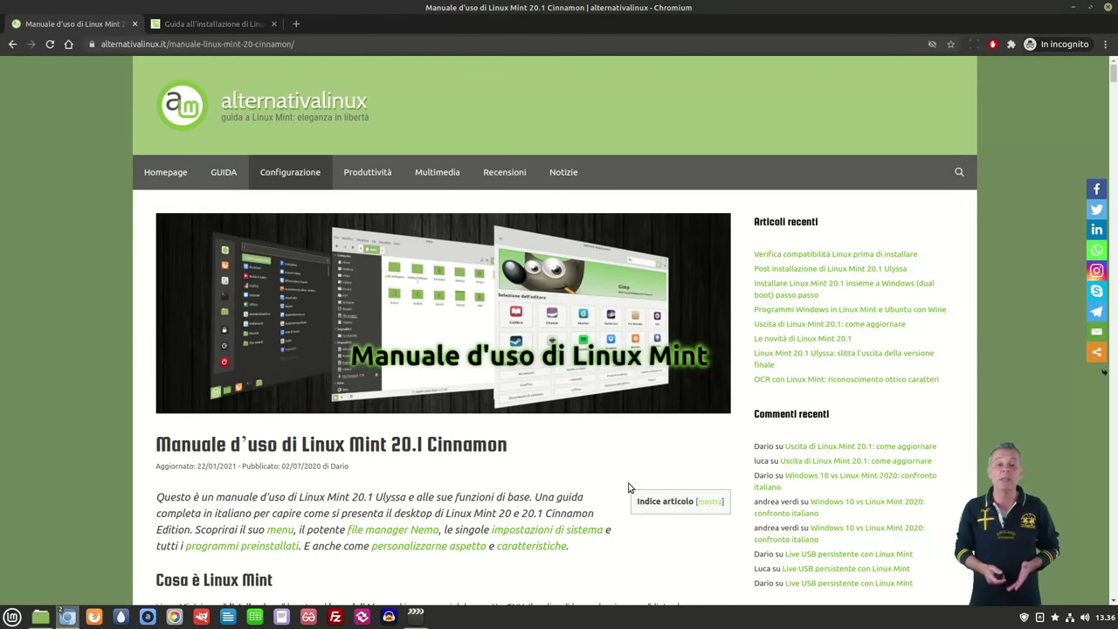
Jump from the manual's overview of main sections to "Personalizzare il desktop di Linux Mint"
{"action": "scroll", "coordinate": [629, 486], "scroll_direction": "down", "scroll_amount": 8}
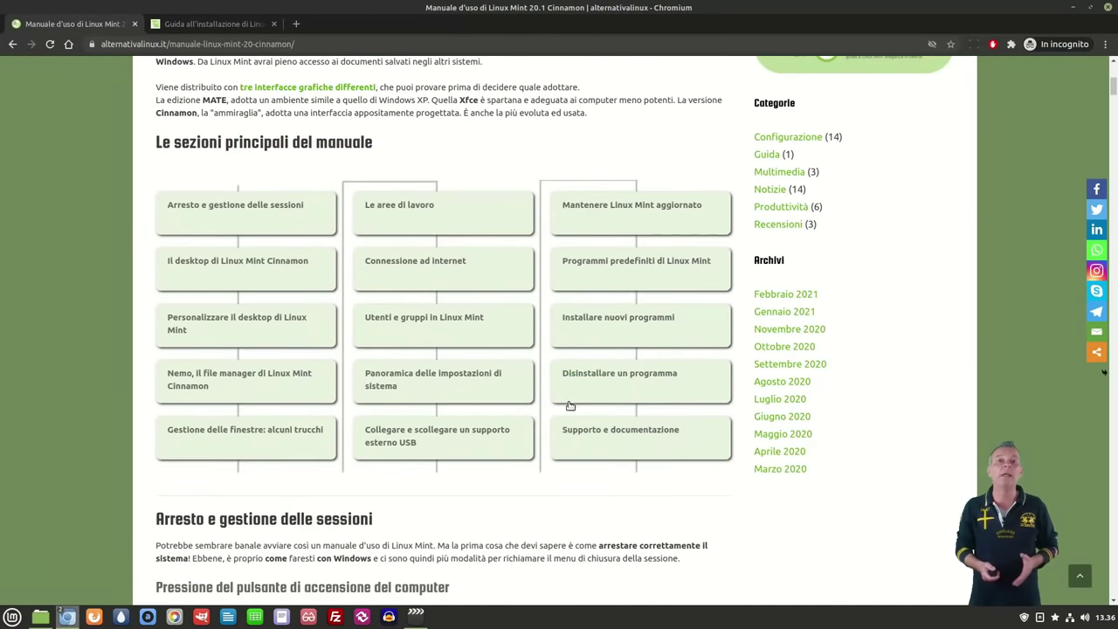
{"action": "left_click", "coordinate": [310, 331]}
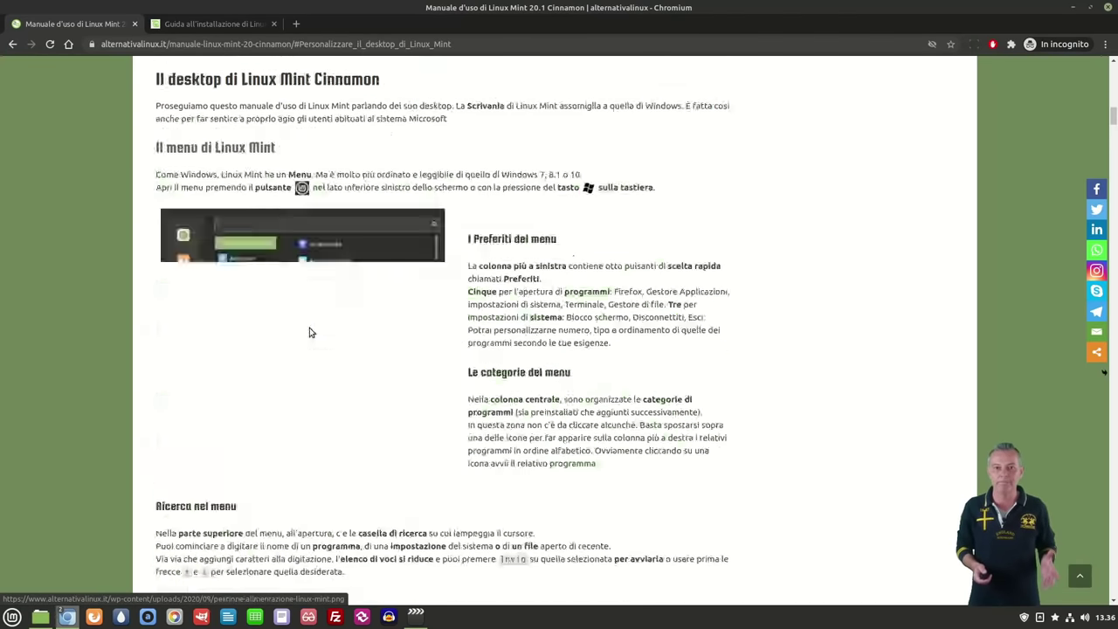